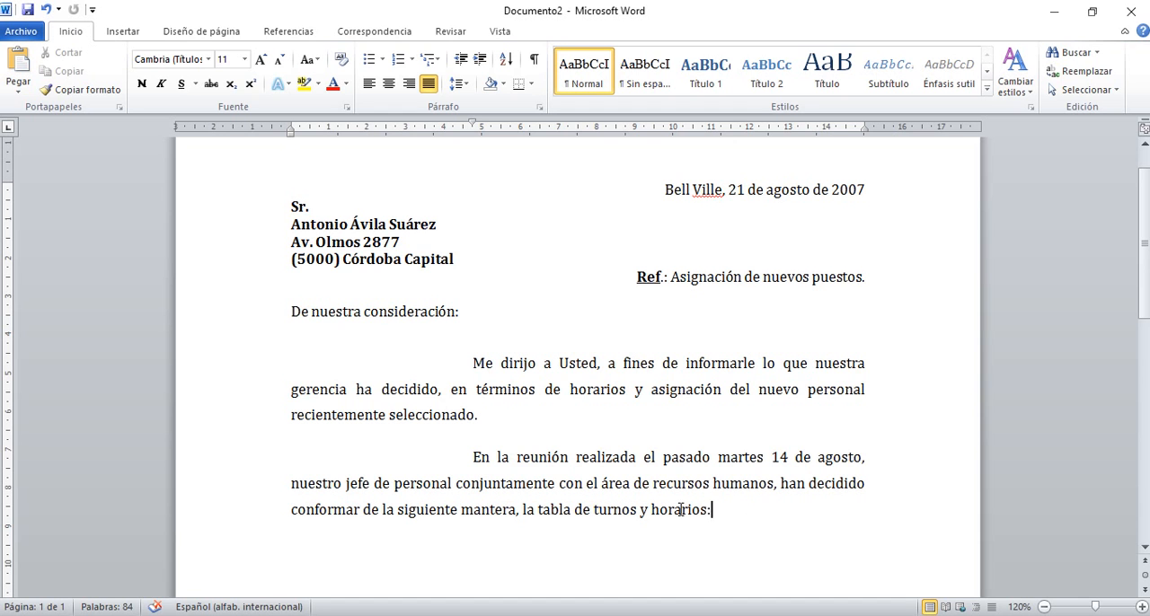
# Create a new blank document.
pyautogui.click(20, 31)
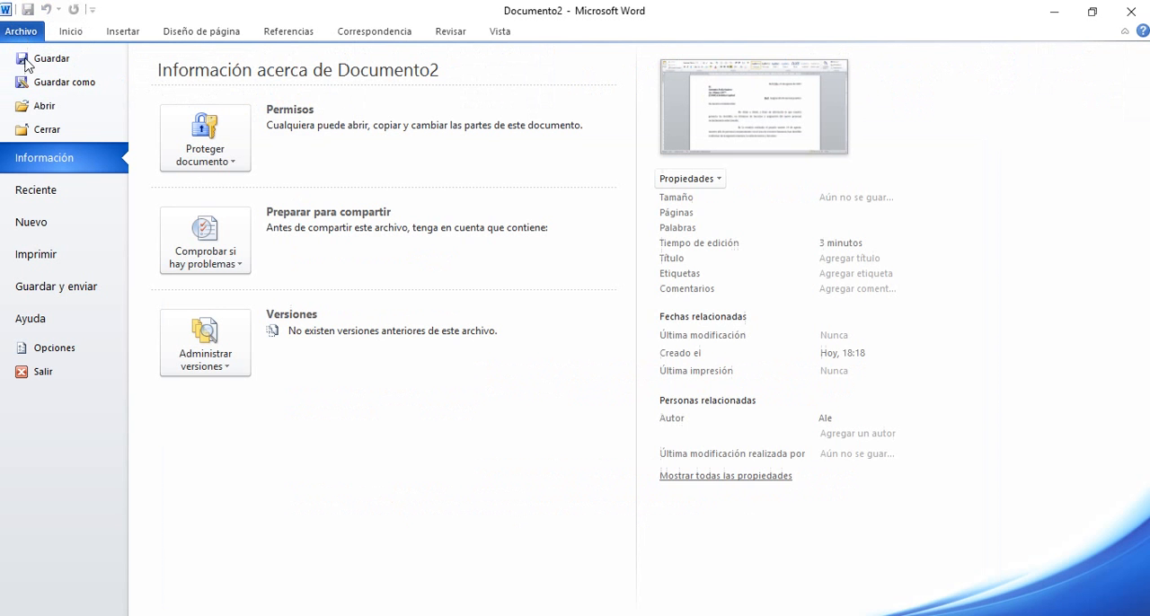
pyautogui.click(43, 224)
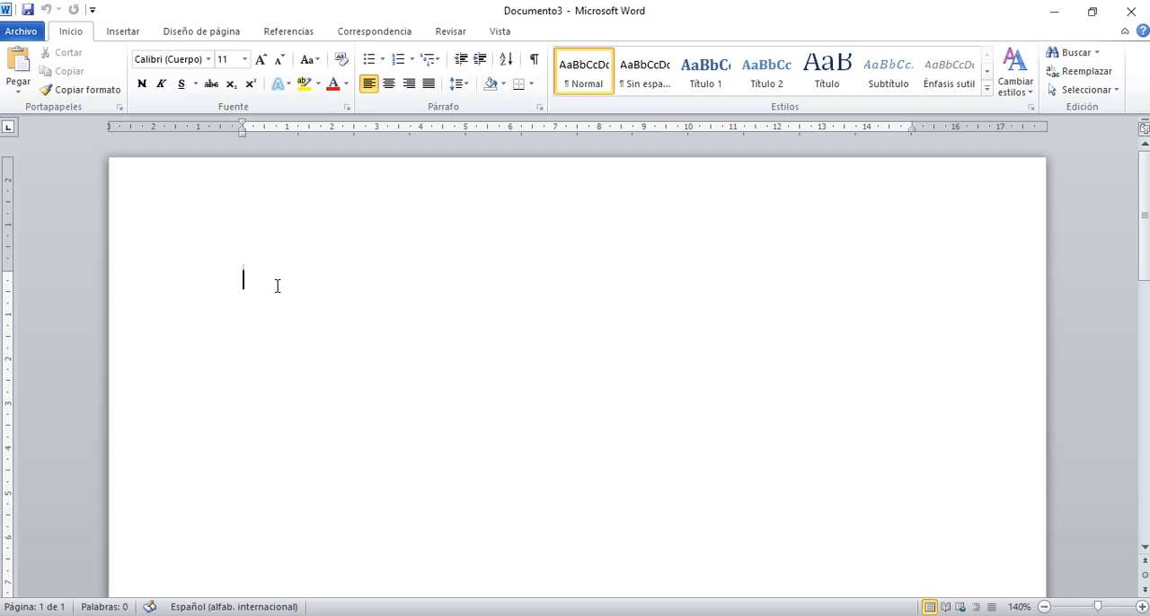
# Try inserting a table with six columns and two rows, and undo the insertion.
pyautogui.click(135, 39)
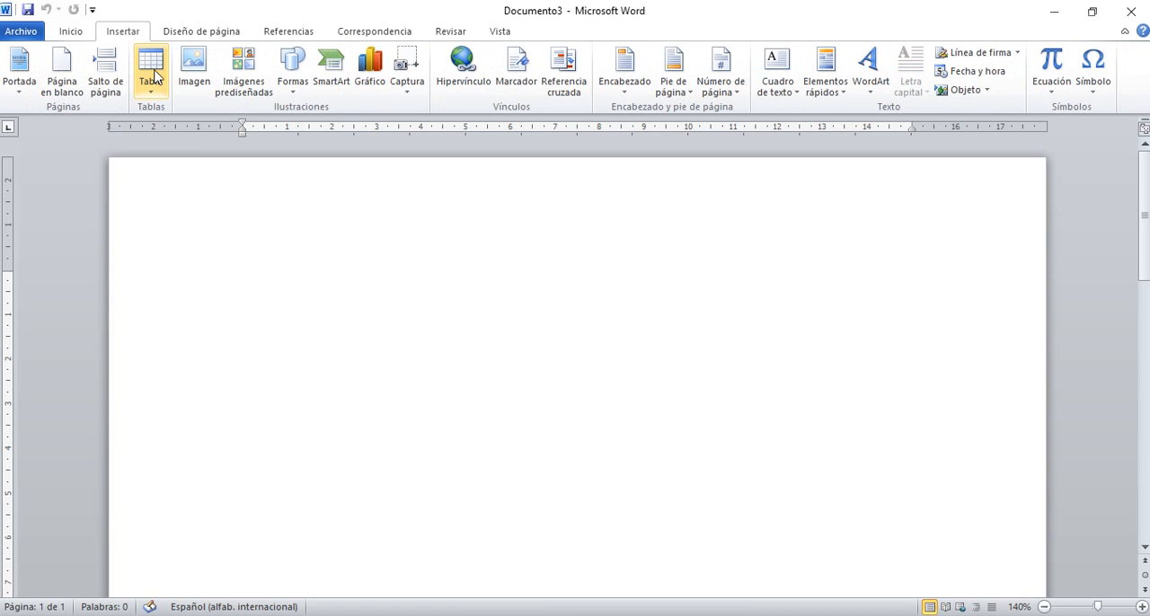
pyautogui.click(155, 64)
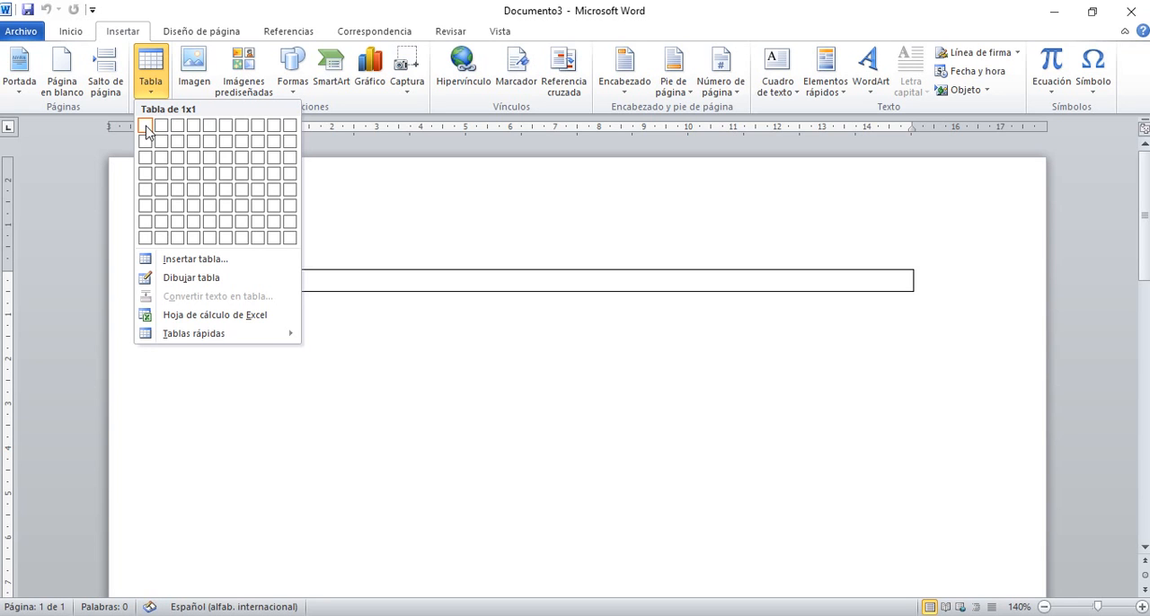
pyautogui.click(227, 144)
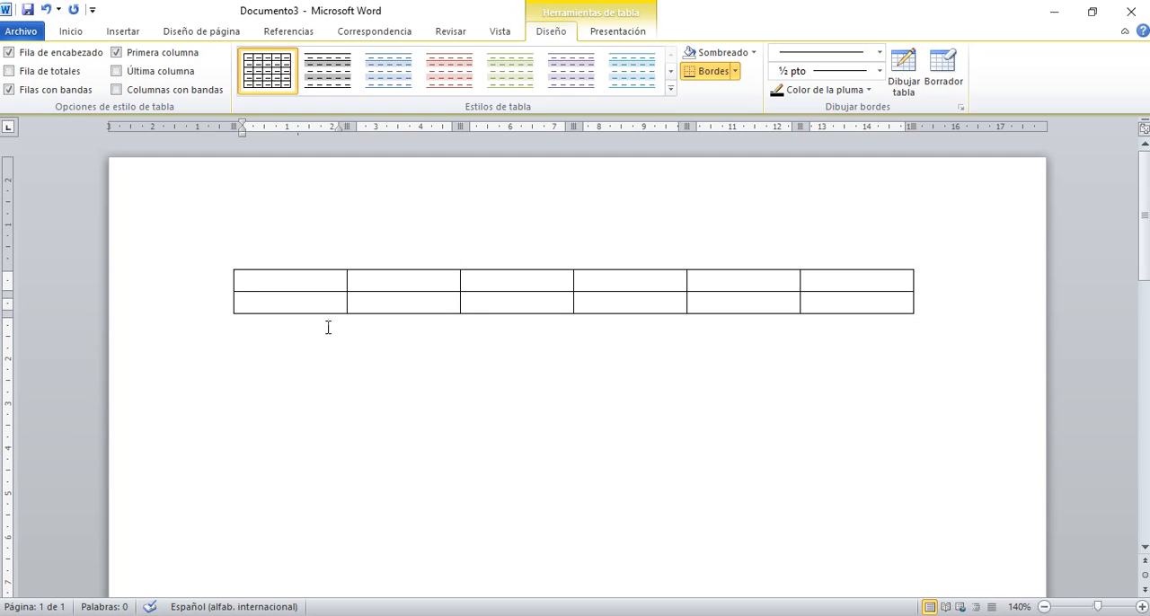
pyautogui.click(47, 10)
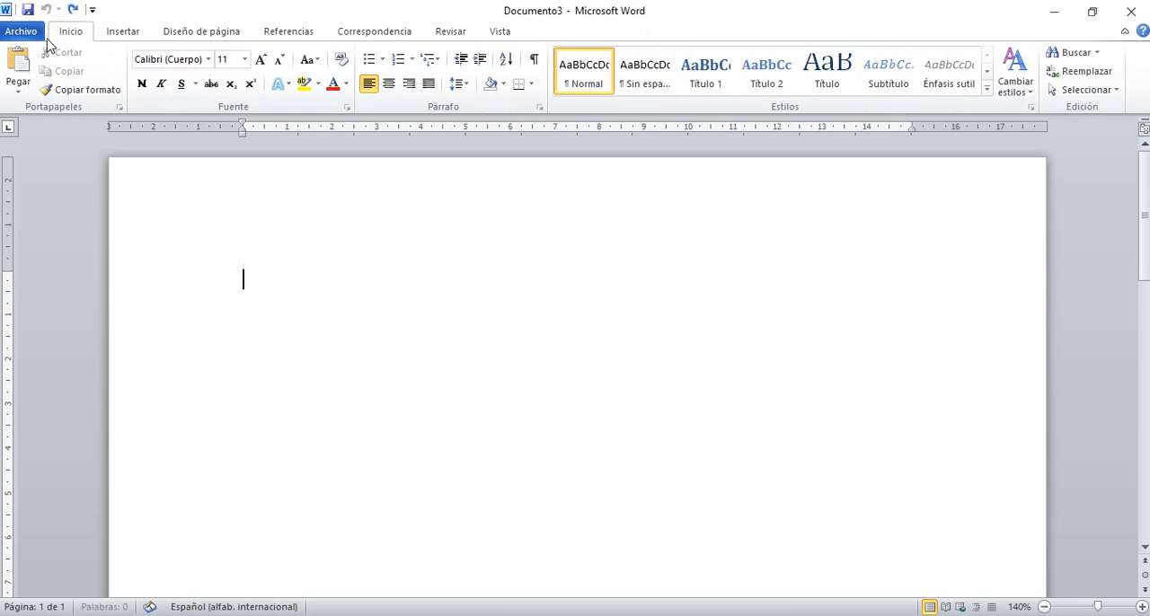
# Insert a table with six columns and seven rows.
pyautogui.click(125, 32)
pyautogui.click(149, 70)
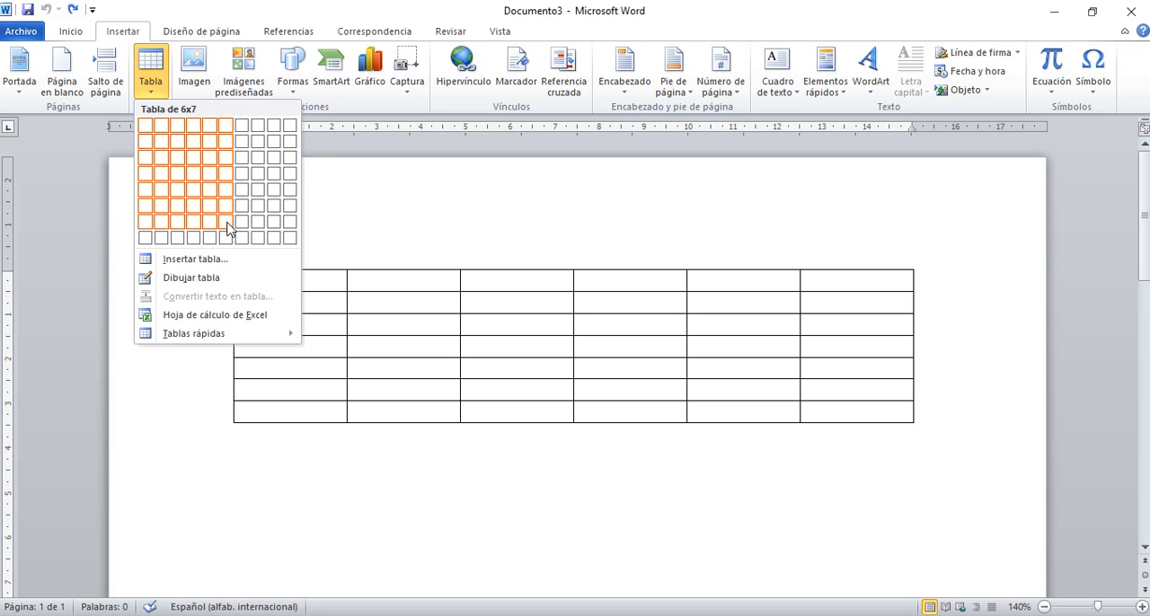
pyautogui.click(228, 229)
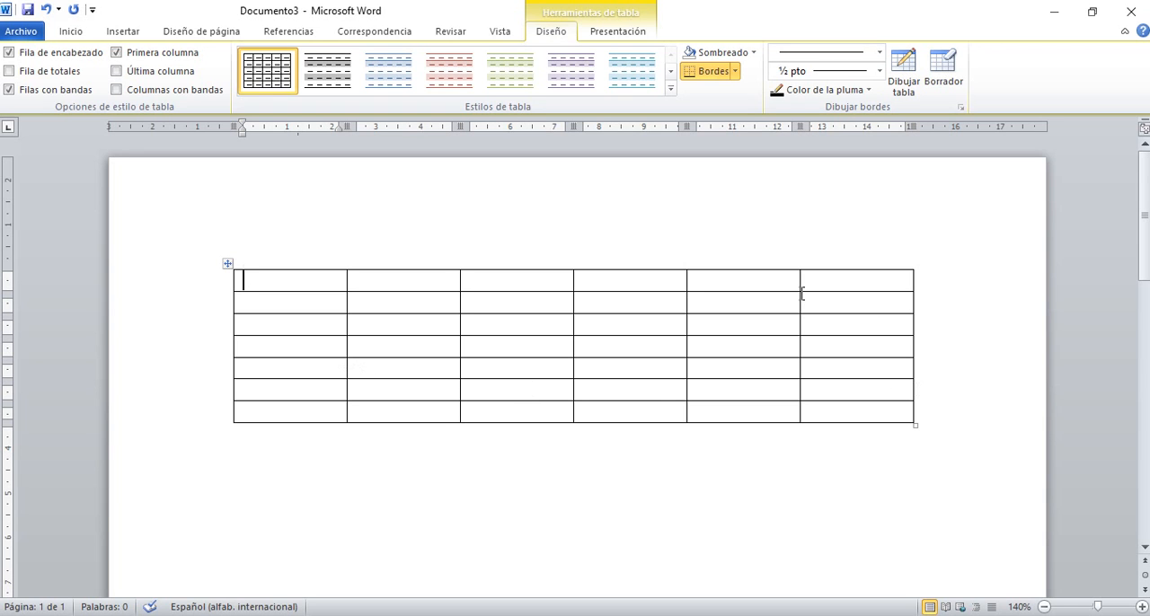
# Try out selecting the table's first column, its first row and a single cell in that row.
pyautogui.click(314, 263)
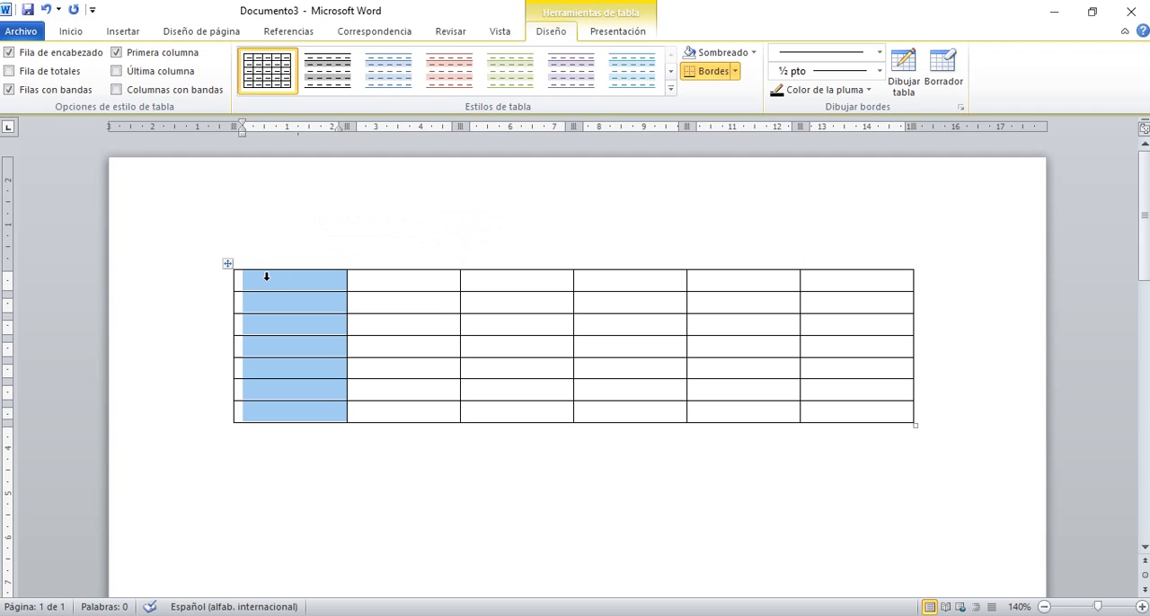
pyautogui.click(224, 281)
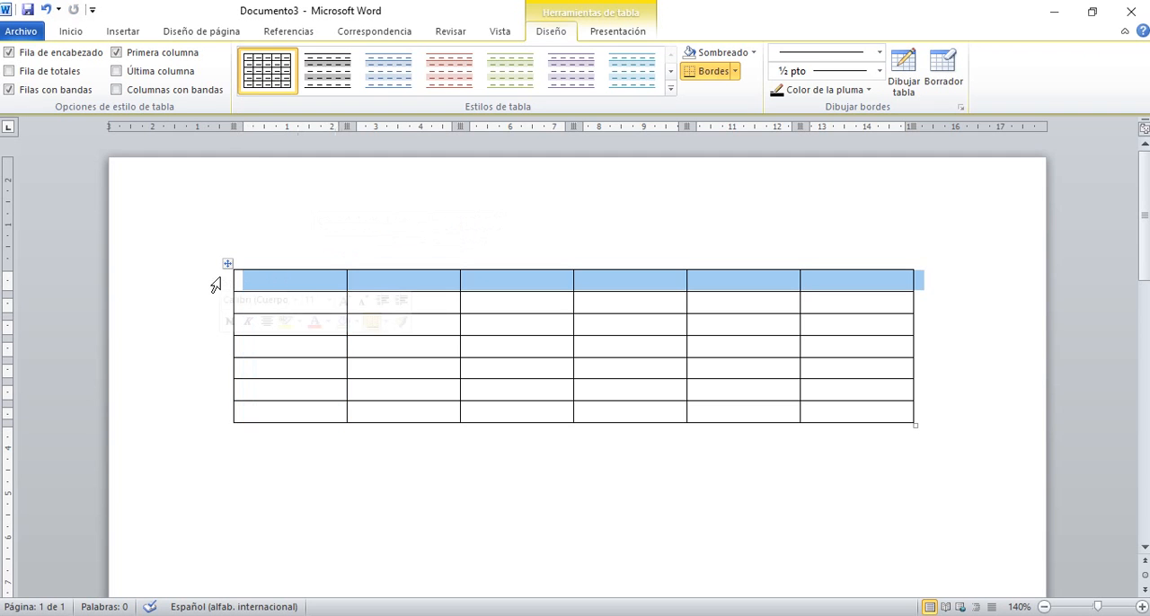
pyautogui.click(349, 278)
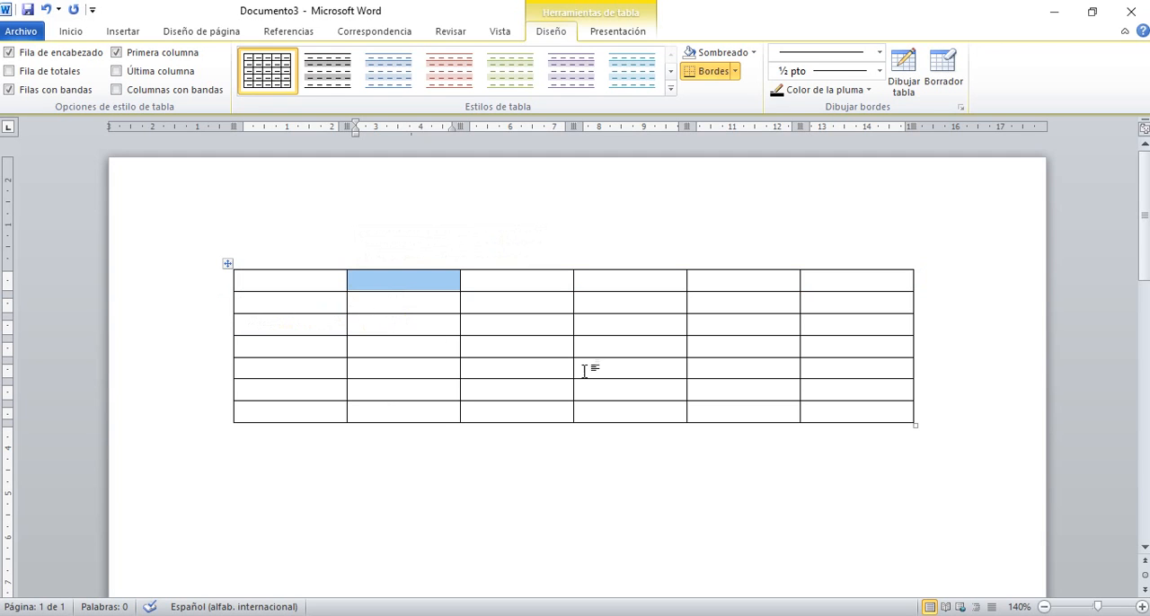
pyautogui.click(484, 308)
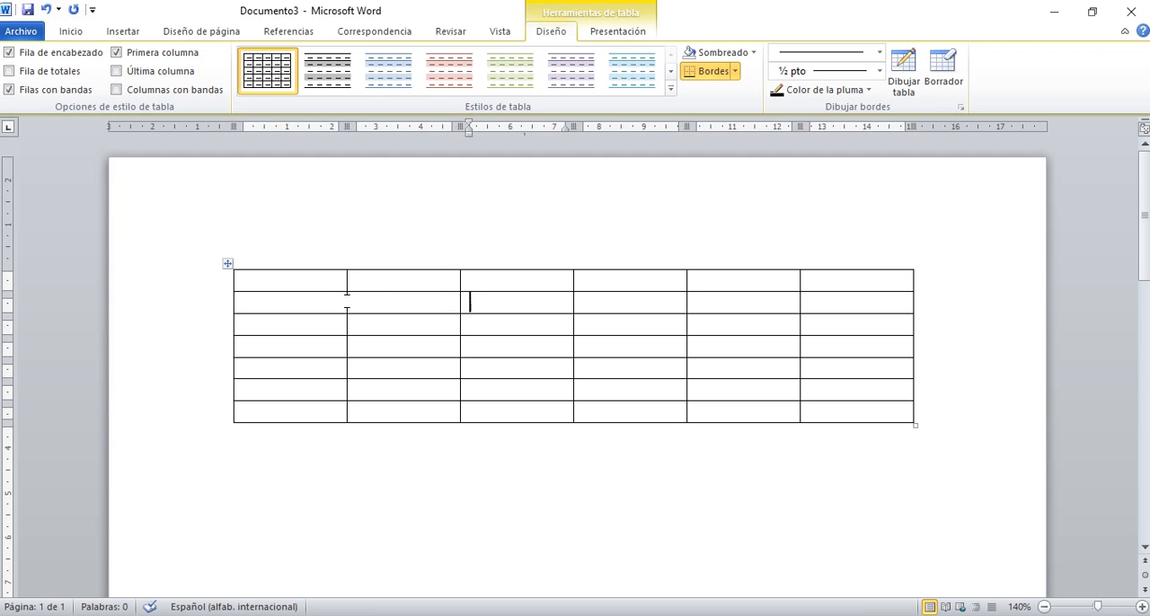
# Narrow the table's first column slightly and resize the whole table to be a little wider.
pyautogui.moveTo(346, 301)
pyautogui.mouseDown()
pyautogui.moveTo(287, 301)
pyautogui.moveTo(343, 302)
pyautogui.mouseUp()
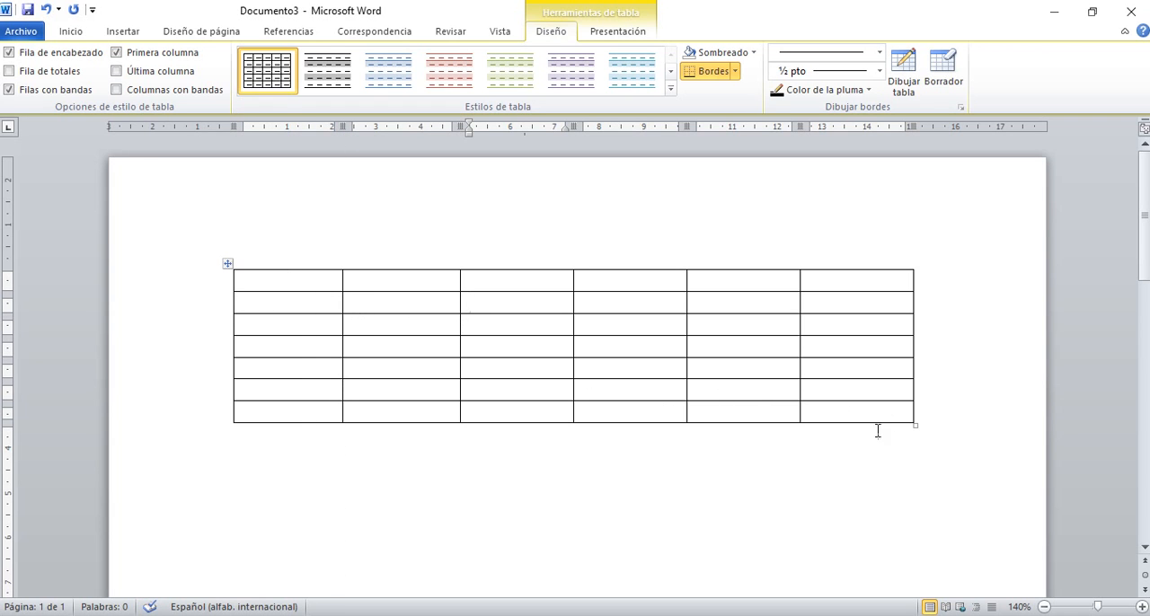
pyautogui.click(622, 477)
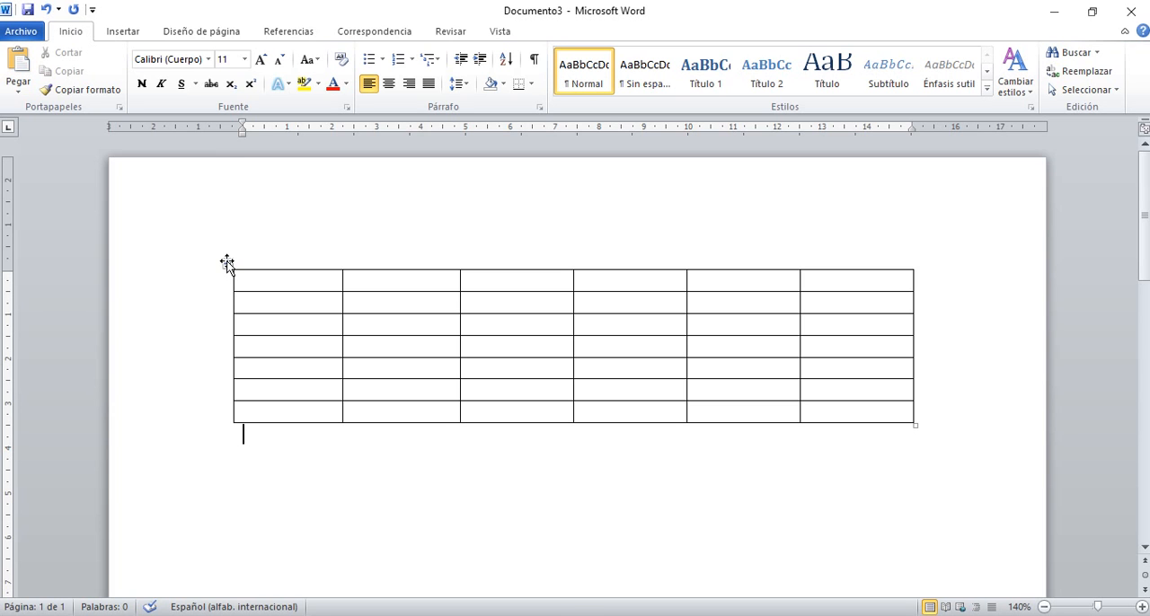
pyautogui.moveTo(228, 266)
pyautogui.mouseDown()
pyautogui.moveTo(263, 327)
pyautogui.moveTo(221, 267)
pyautogui.mouseUp()
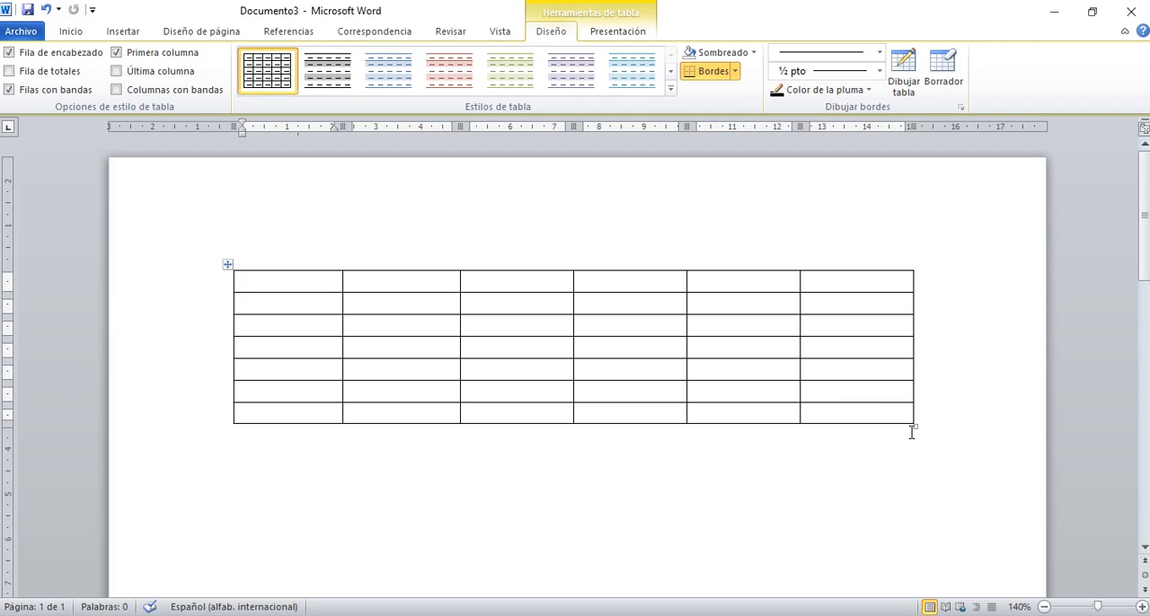
pyautogui.moveTo(914, 426); pyautogui.dragTo(932, 553)
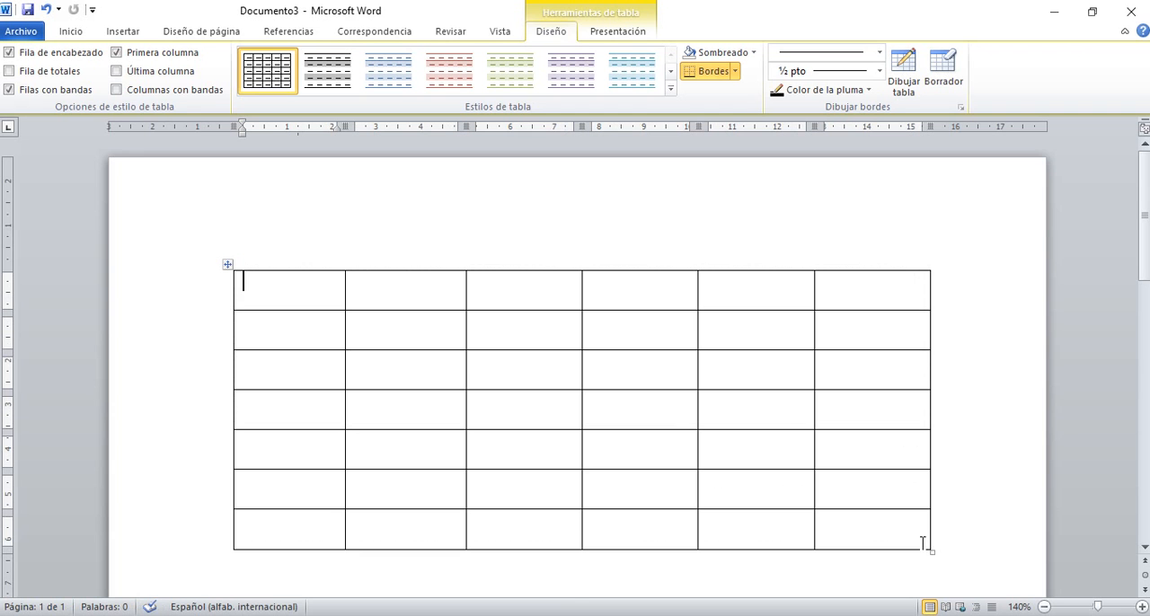
pyautogui.moveTo(932, 548); pyautogui.dragTo(923, 428)
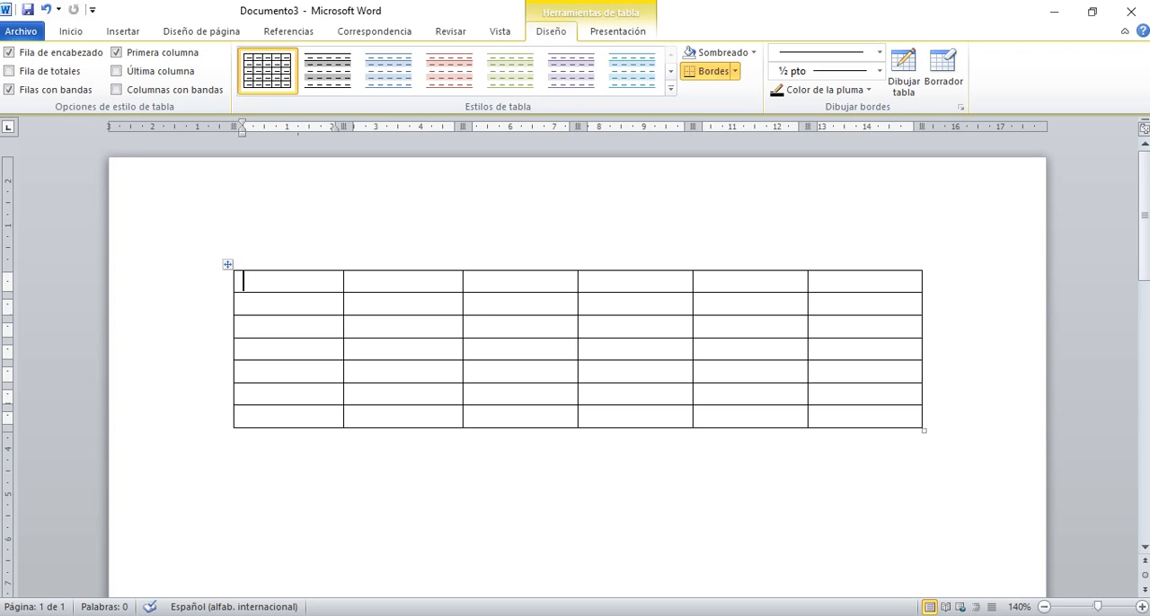
# Fill the first three header cells of the table with Horario, Lunes and Martes.
pyautogui.write('Hrario')
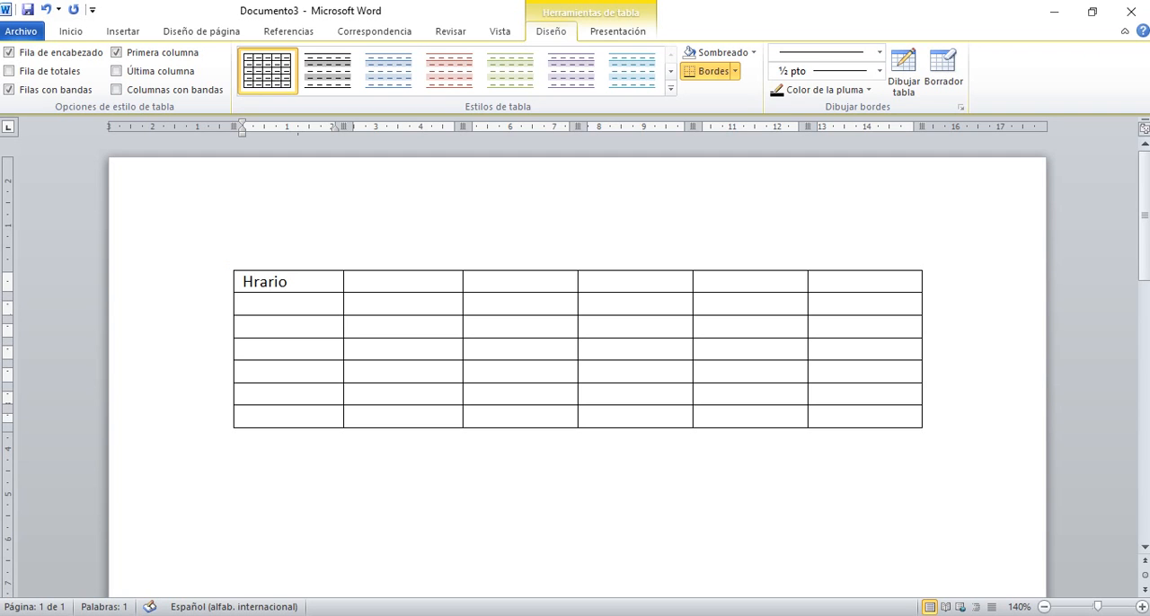
pyautogui.press('Left')
pyautogui.press('Left')
pyautogui.write('o')
pyautogui.press('Tab')
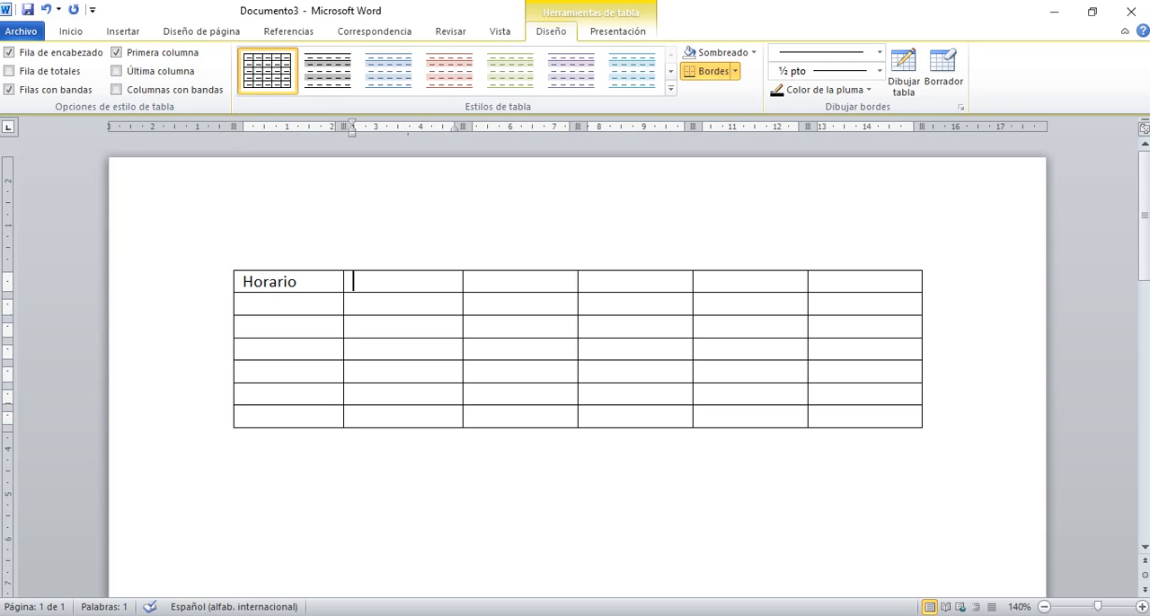
pyautogui.write('Lunes')
pyautogui.press('Tab')
pyautogui.write('M')
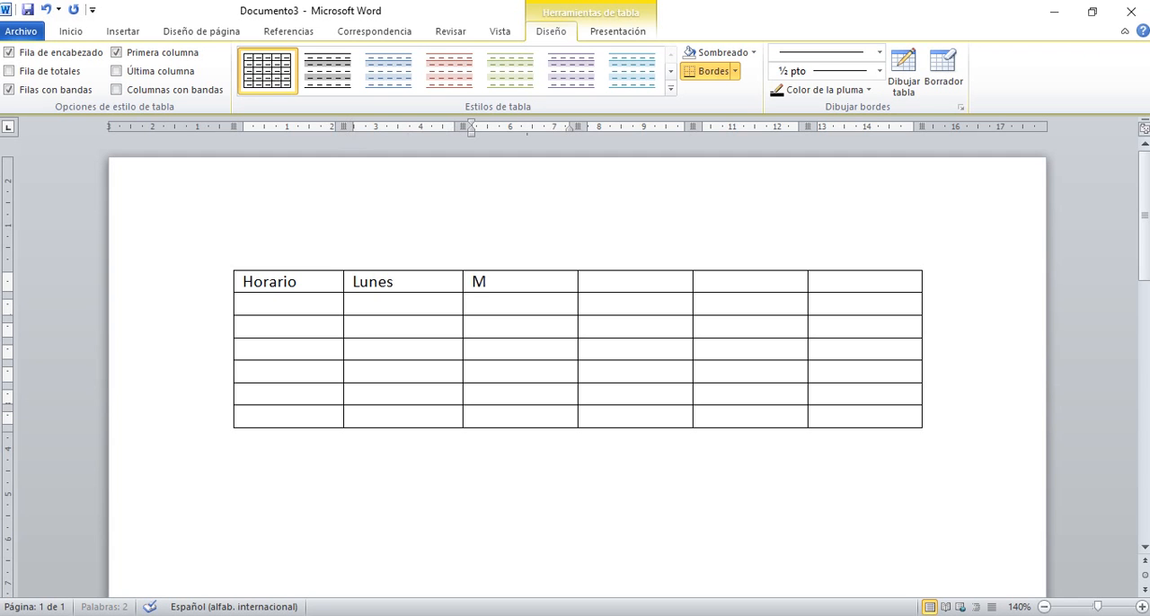
pyautogui.write('artes')
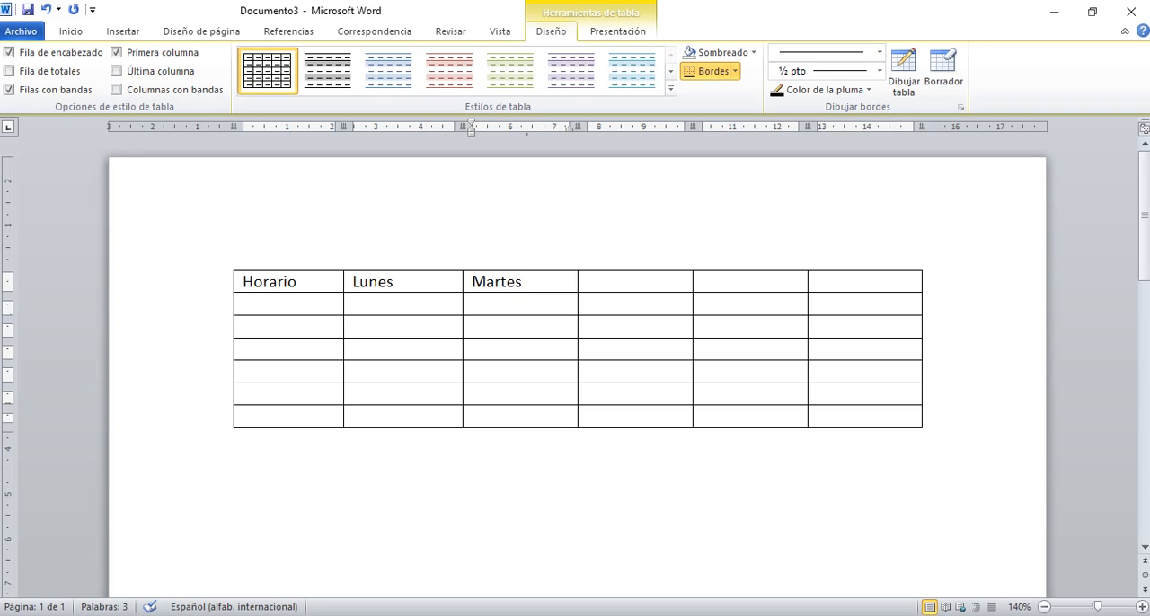
# Add three blank lines below Martes in the header cell and delete them again.
pyautogui.press('Return')
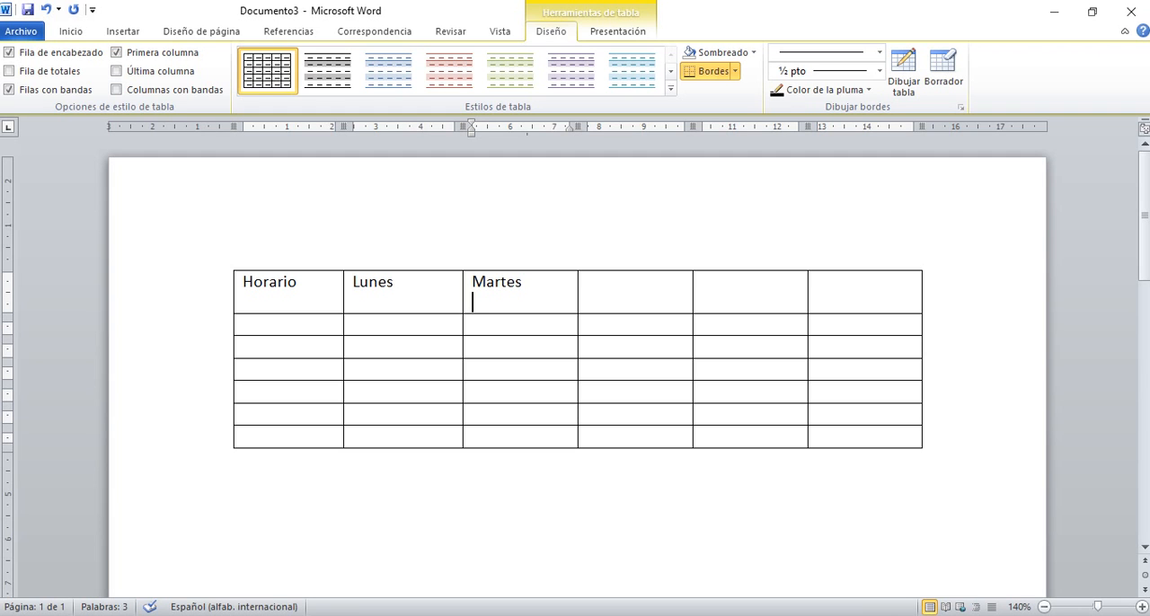
pyautogui.press('Return')
pyautogui.press('Return')
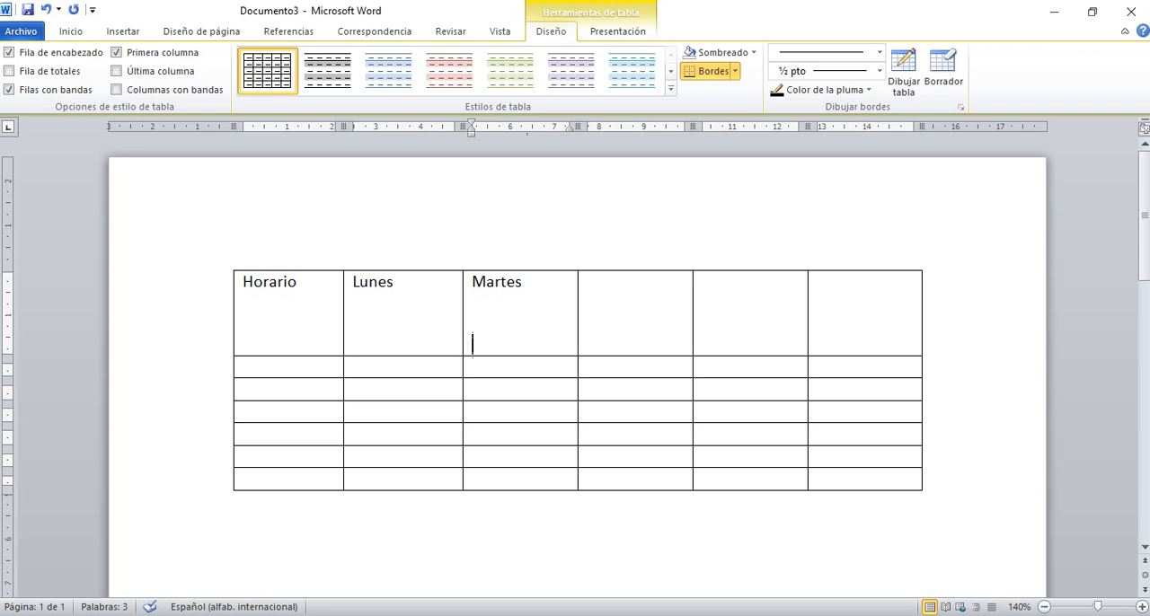
pyautogui.press('BackSpace')
pyautogui.press('BackSpace')
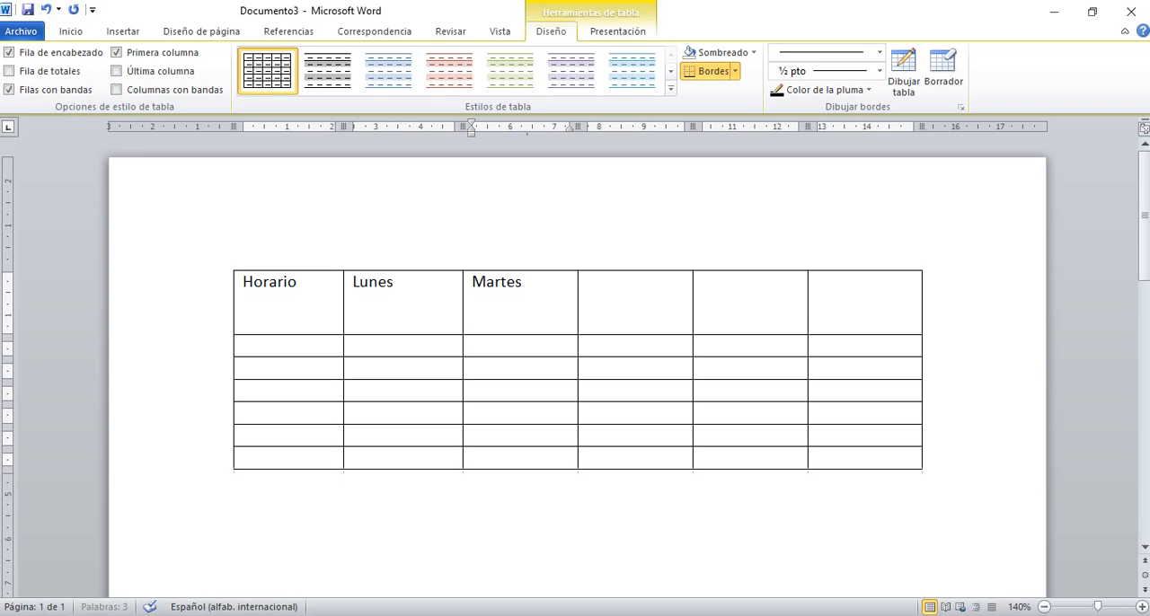
pyautogui.press('BackSpace')
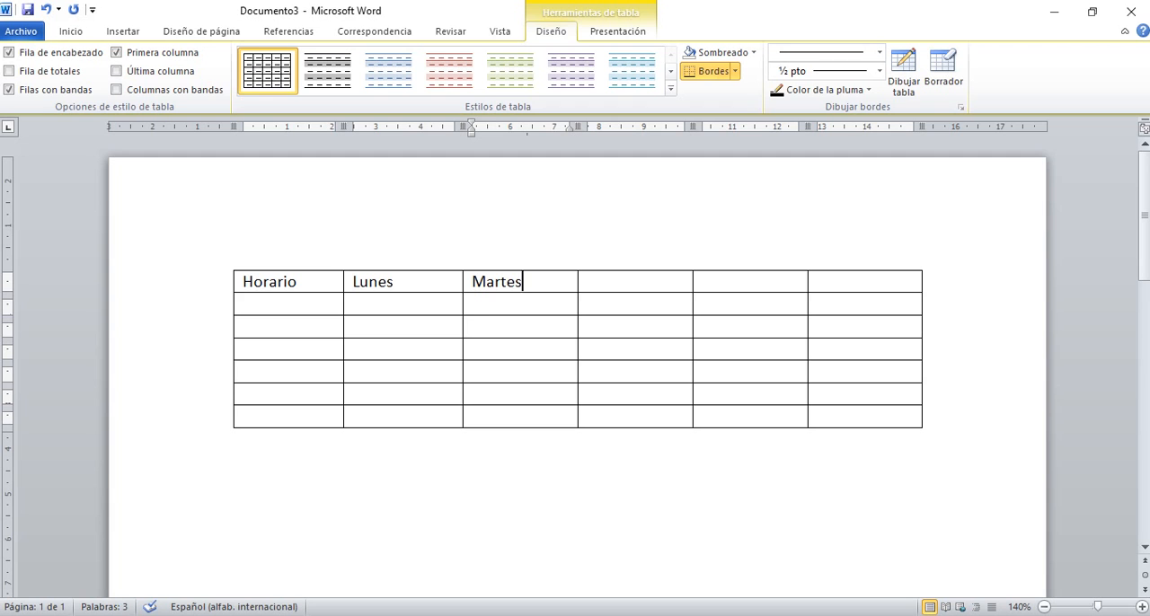
# Add two blank lines below Martes and undo the last entries in that cell.
pyautogui.press('Return')
pyautogui.press('Return')
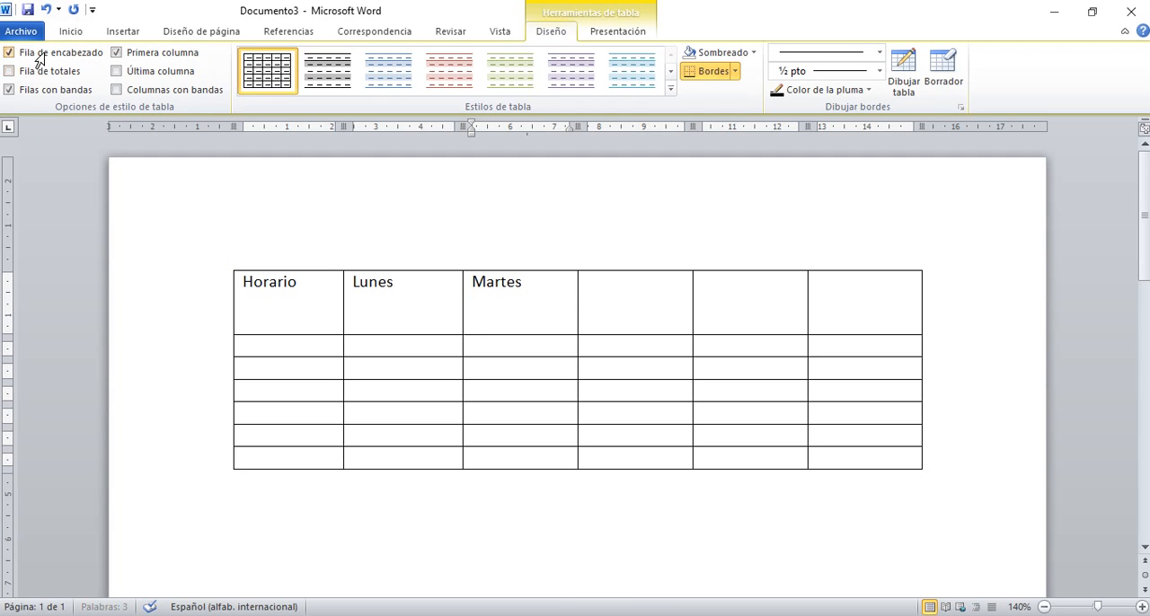
pyautogui.click(47, 10)
pyautogui.click(47, 10)
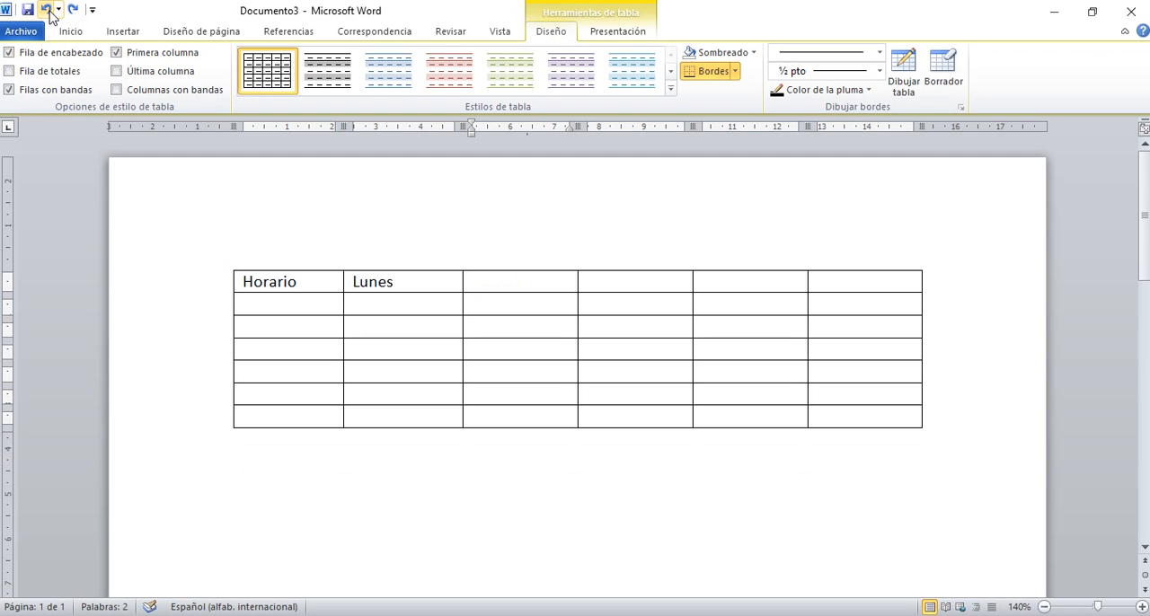
# Re-enter Martes in the third header cell, undoing the attempt that adds a line break after it.
pyautogui.write('Mar')
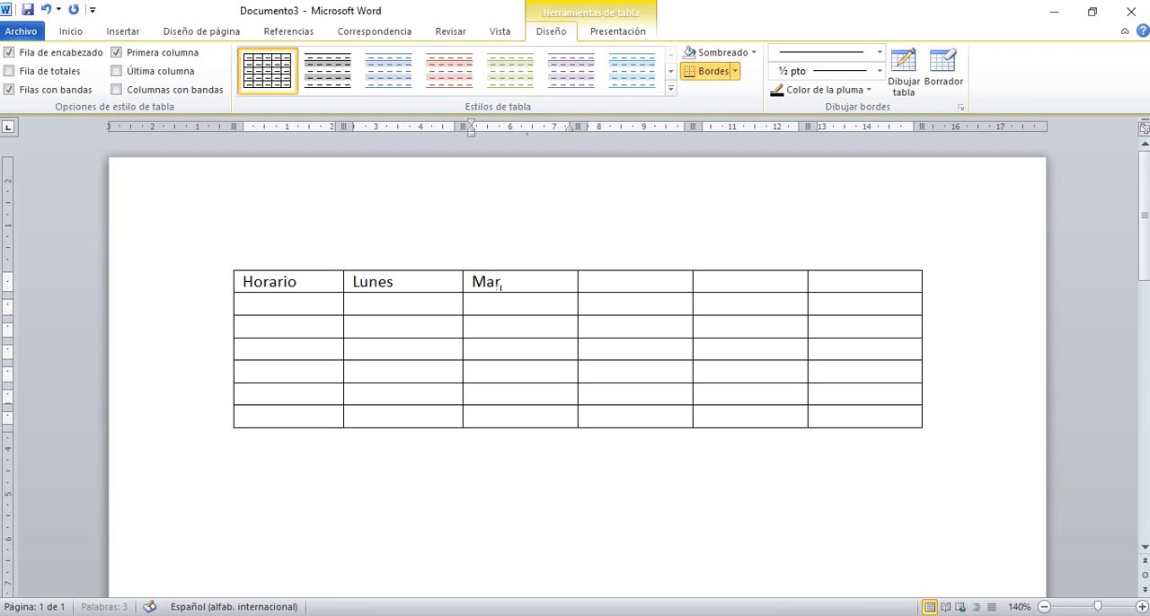
pyautogui.write('tes')
pyautogui.press('Return')
pyautogui.hotkey('ctrl', 'z')
pyautogui.hotkey('ctrl', 'z')
pyautogui.write('Martes')
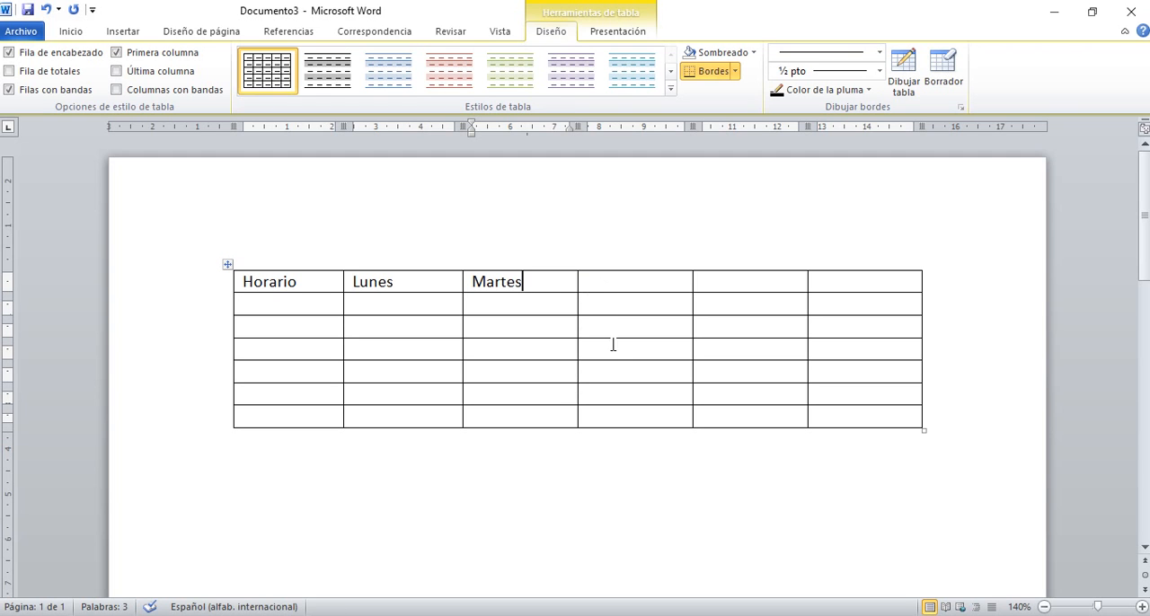
# Move the cursor forward through the table cell by cell, and back again to the header row.
pyautogui.press('Tab')
pyautogui.press('Tab')
pyautogui.press('Tab')
pyautogui.press('Tab')
pyautogui.press('Tab')
pyautogui.press('Tab')
pyautogui.press('Tab')
pyautogui.press('Tab')
pyautogui.press('Tab')
pyautogui.press('Tab')
pyautogui.press('Tab')
pyautogui.press('Tab')
pyautogui.press('Tab')
pyautogui.hotkey('shift', 'Tab')
pyautogui.hotkey('shift', 'Tab')
pyautogui.hotkey('shift', 'Tab')
pyautogui.hotkey('shift', 'Tab')
pyautogui.hotkey('shift', 'Tab')
pyautogui.hotkey('shift', 'Tab')
pyautogui.hotkey('shift', 'Tab')
pyautogui.hotkey('shift', 'Tab')
pyautogui.hotkey('shift', 'Tab')
pyautogui.hotkey('shift', 'Tab')
pyautogui.hotkey('shift', 'Tab')
pyautogui.hotkey('shift', 'Tab')
# Switch to the Documento2 letter and start a new paragraph without first-line indent below its last sentence.
pyautogui.moveTo(640, 615)
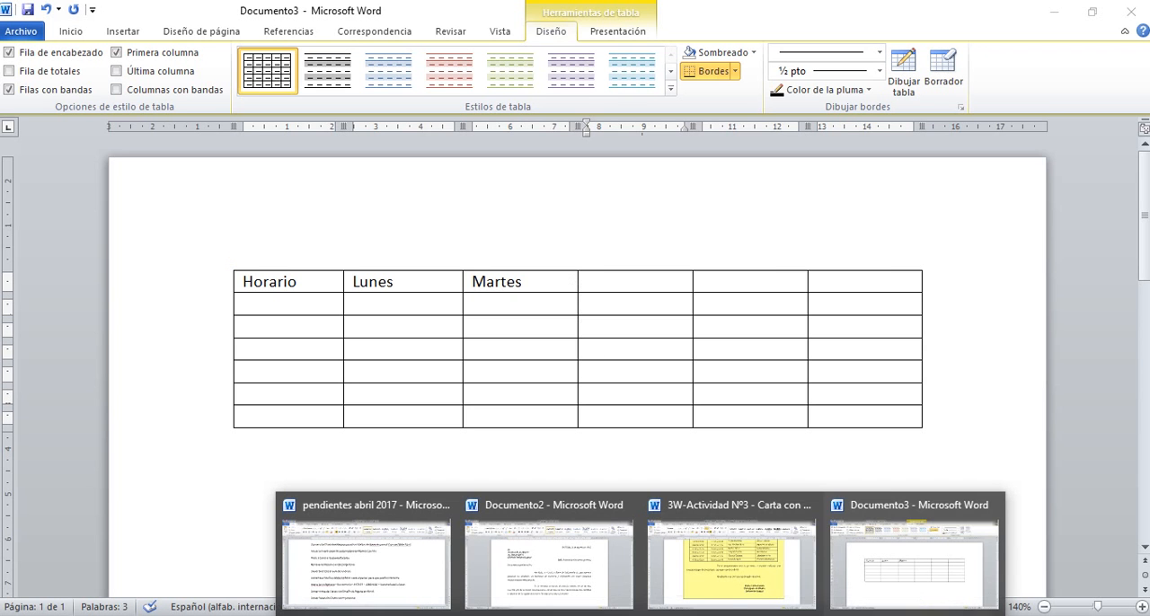
pyautogui.click(562, 563)
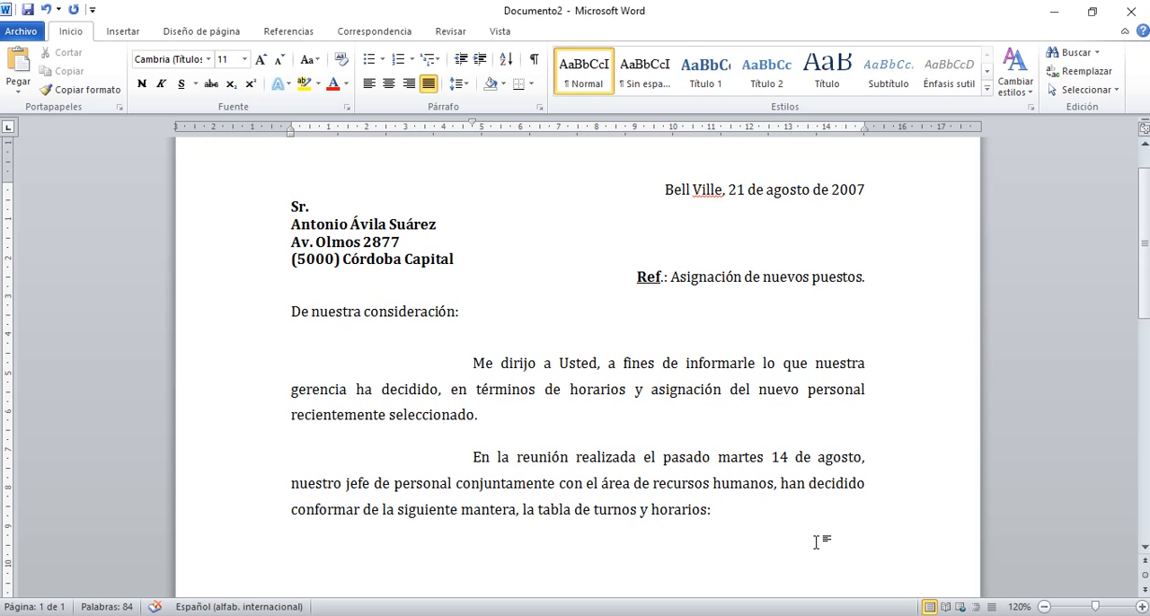
pyautogui.press('Return')
pyautogui.moveTo(474, 126); pyautogui.dragTo(290, 127)
# Insert a table with four columns and seven rows in the empty paragraph below the letter's text.
pyautogui.click(123, 33)
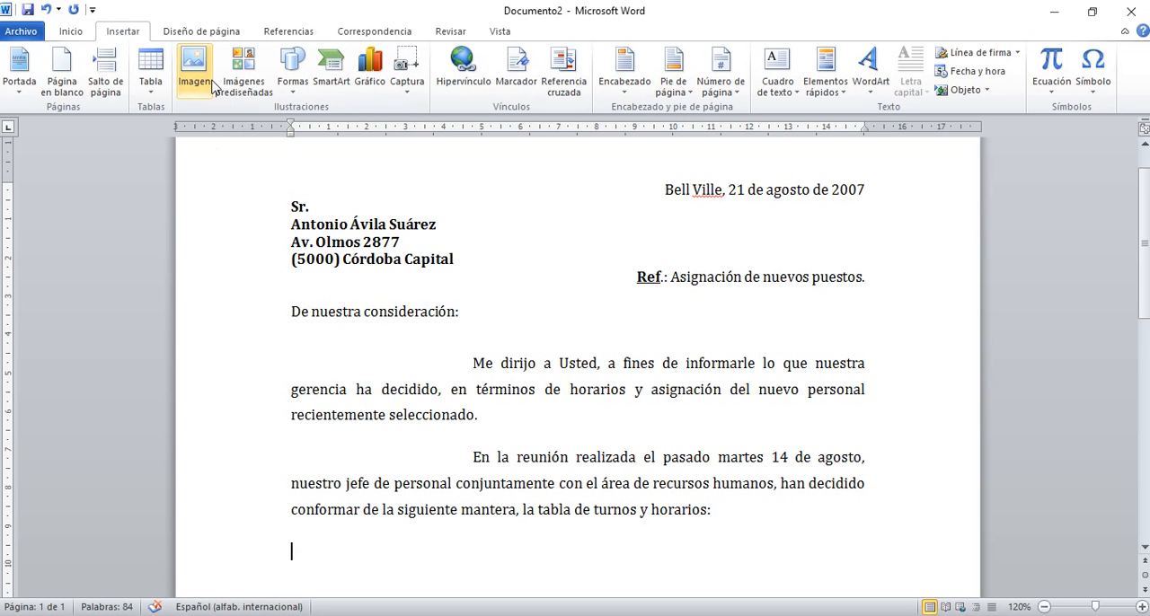
pyautogui.click(155, 75)
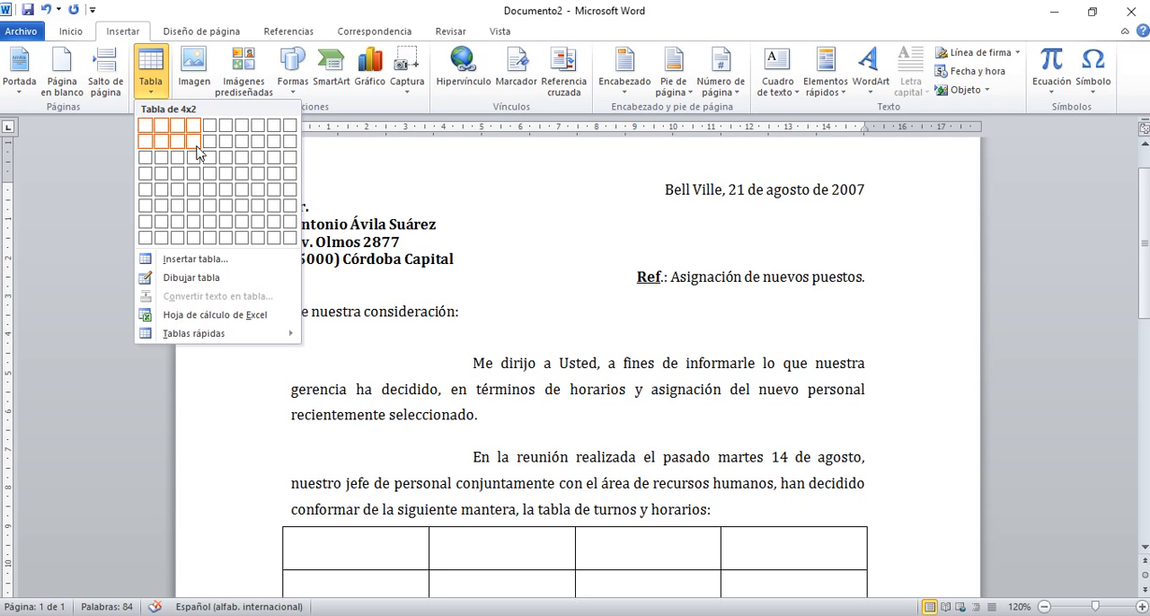
pyautogui.click(196, 210)
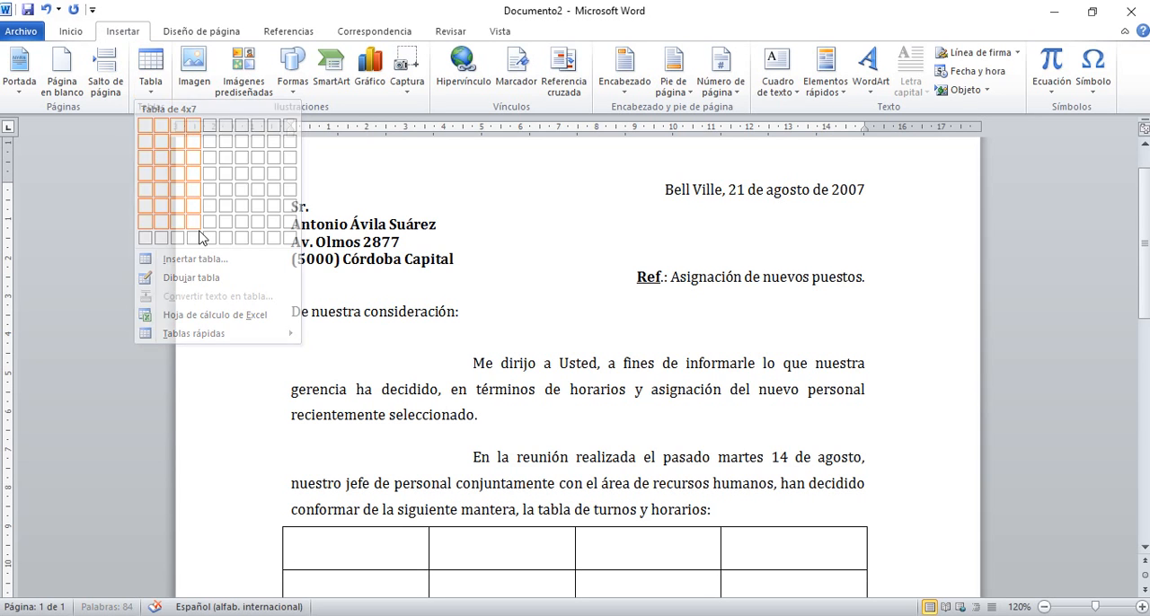
pyautogui.scroll(-6, 490, 375)
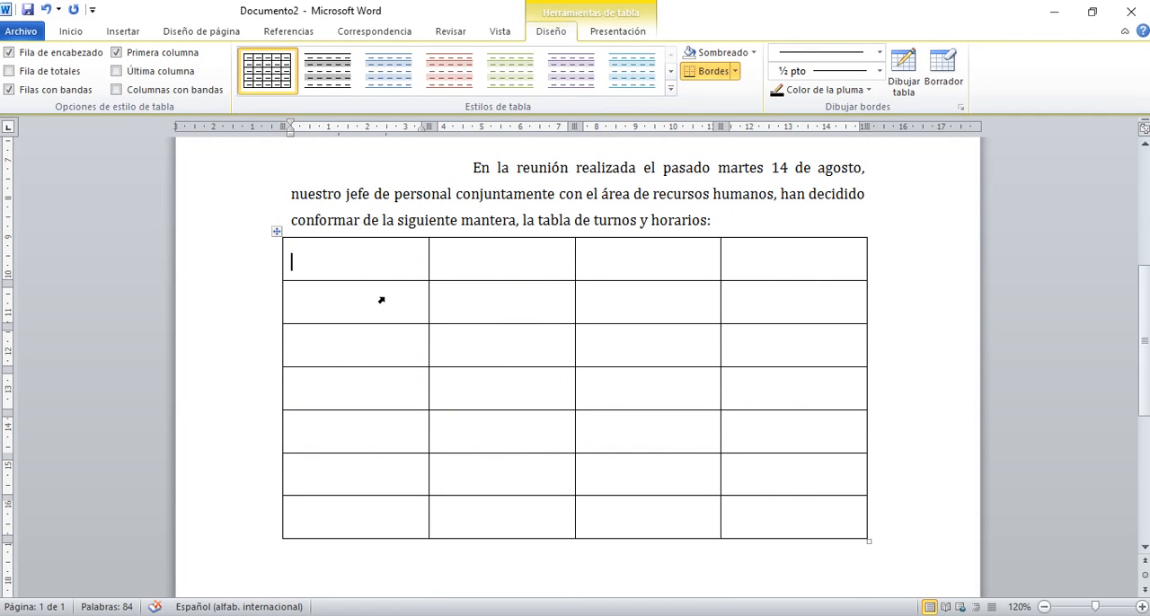
# Review the table's row height and the page space it takes up, and undo its insertion.
pyautogui.click(246, 261)
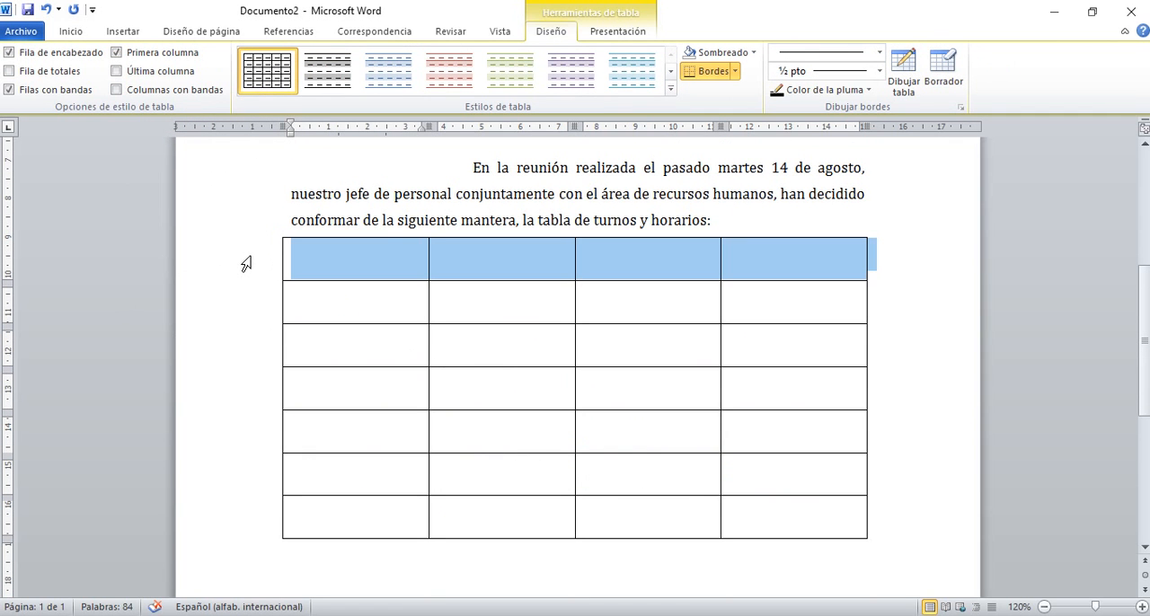
pyautogui.click(320, 263)
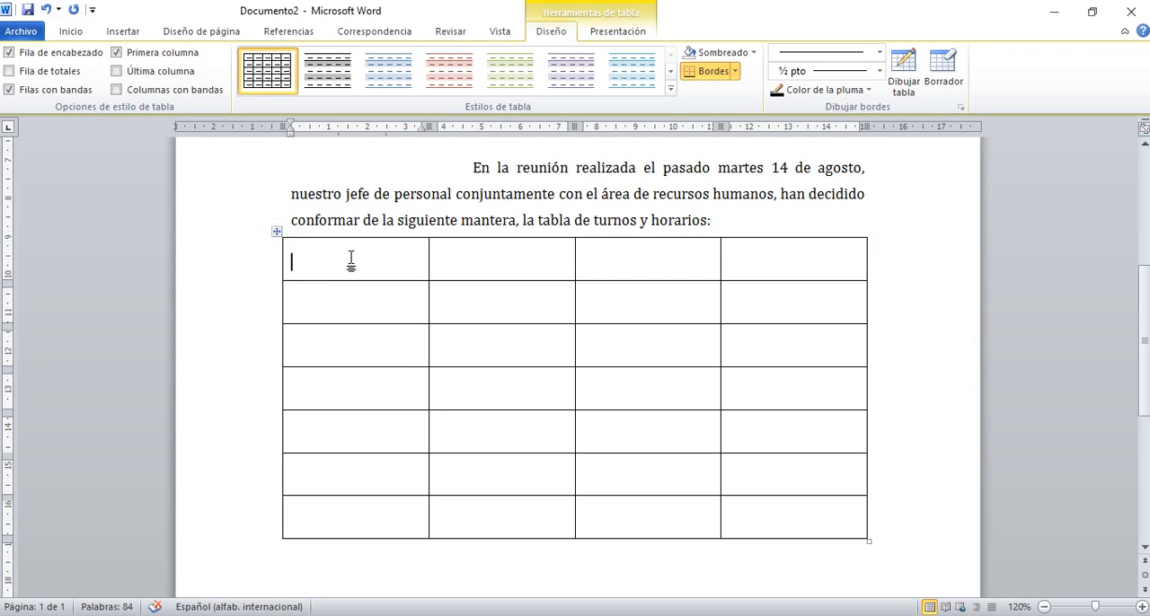
pyautogui.scroll(-6, 557, 310)
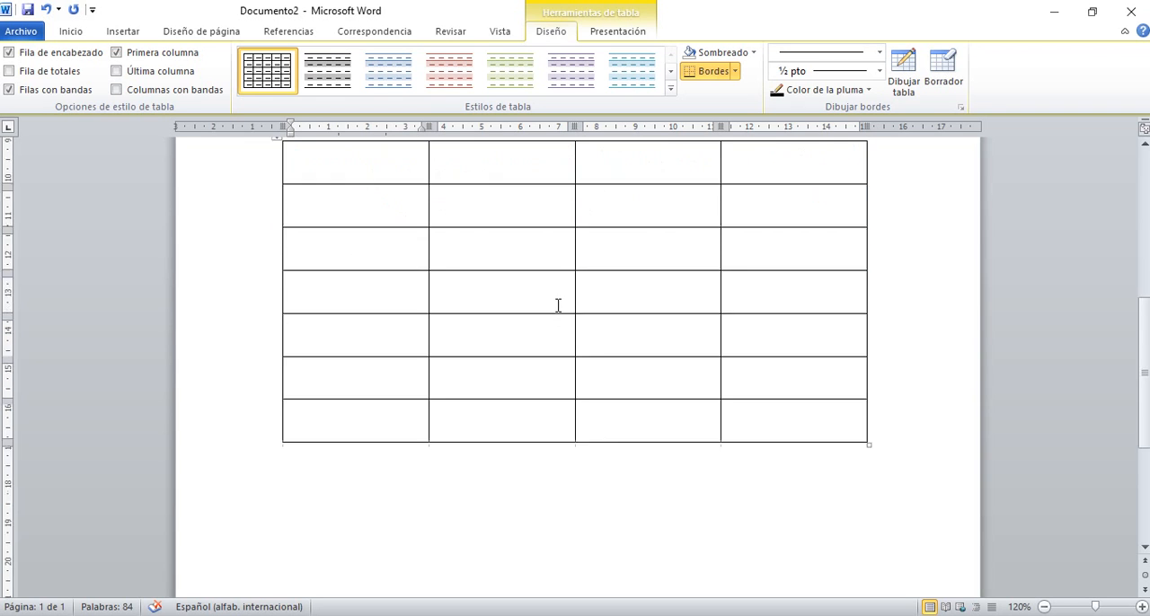
pyautogui.scroll(-1, 555, 316)
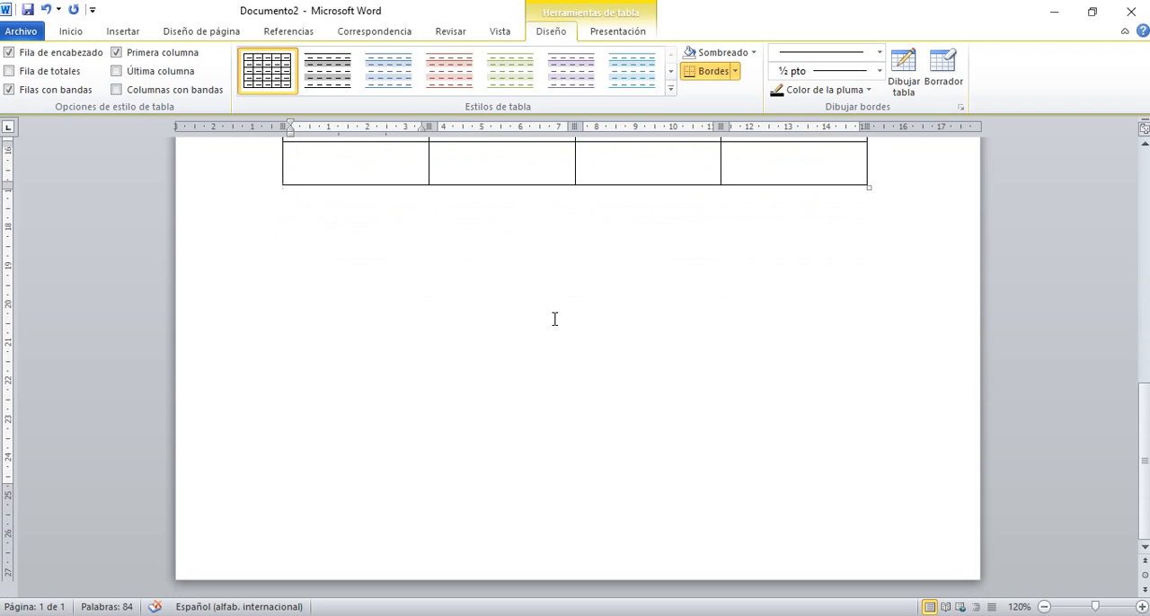
pyautogui.scroll(6, 554, 318)
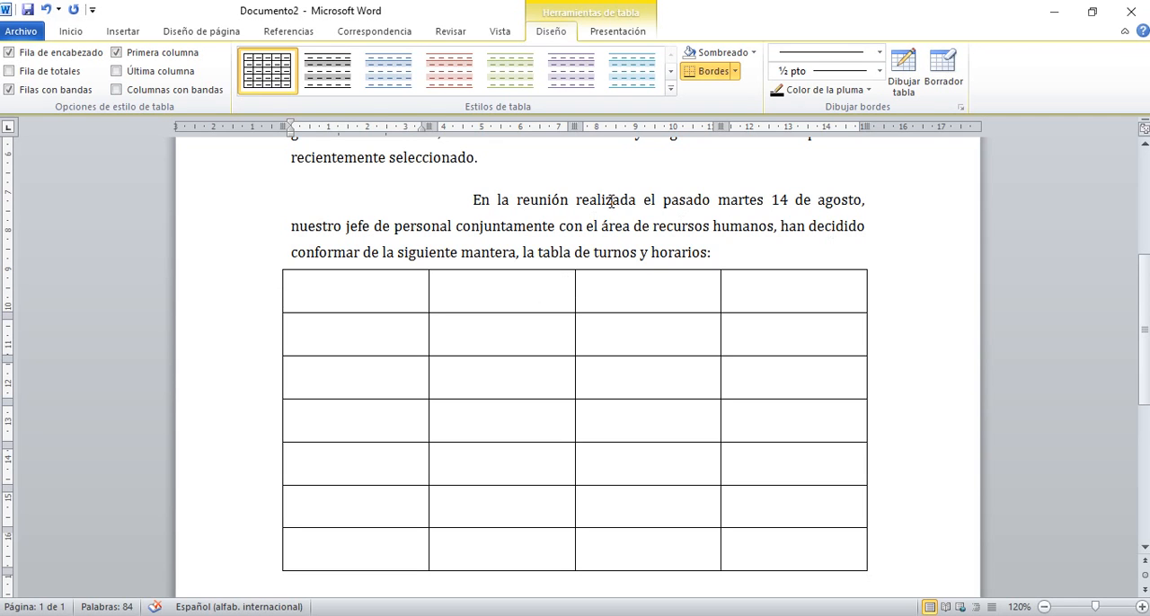
pyautogui.click(44, 10)
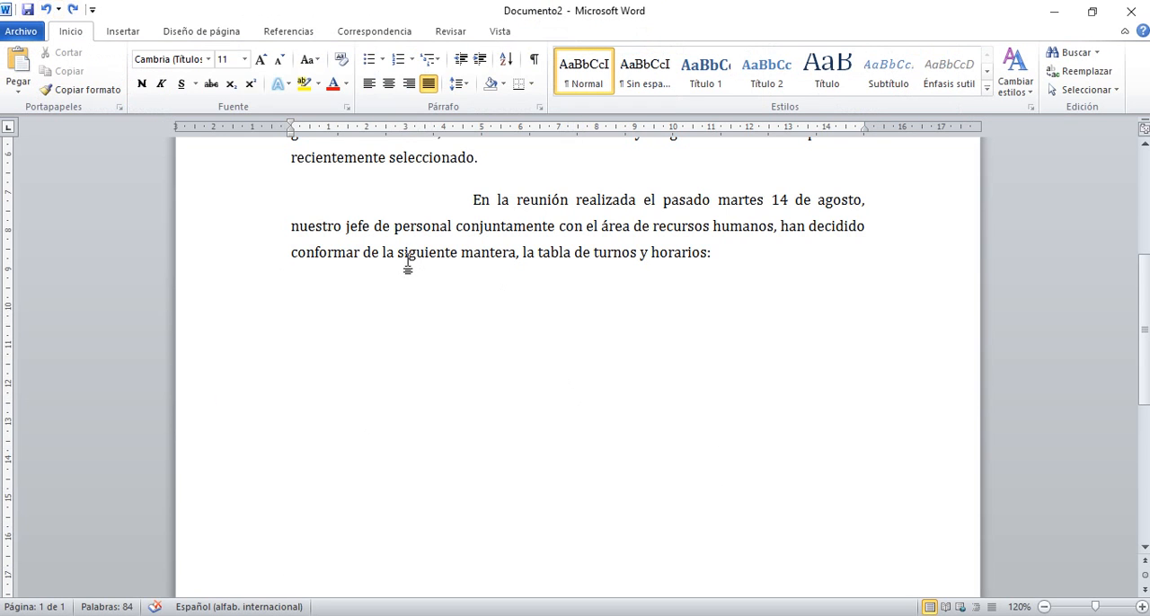
# Set the empty paragraph below the letter's text to 1,0 line spacing and add space after it.
pyautogui.click(469, 84)
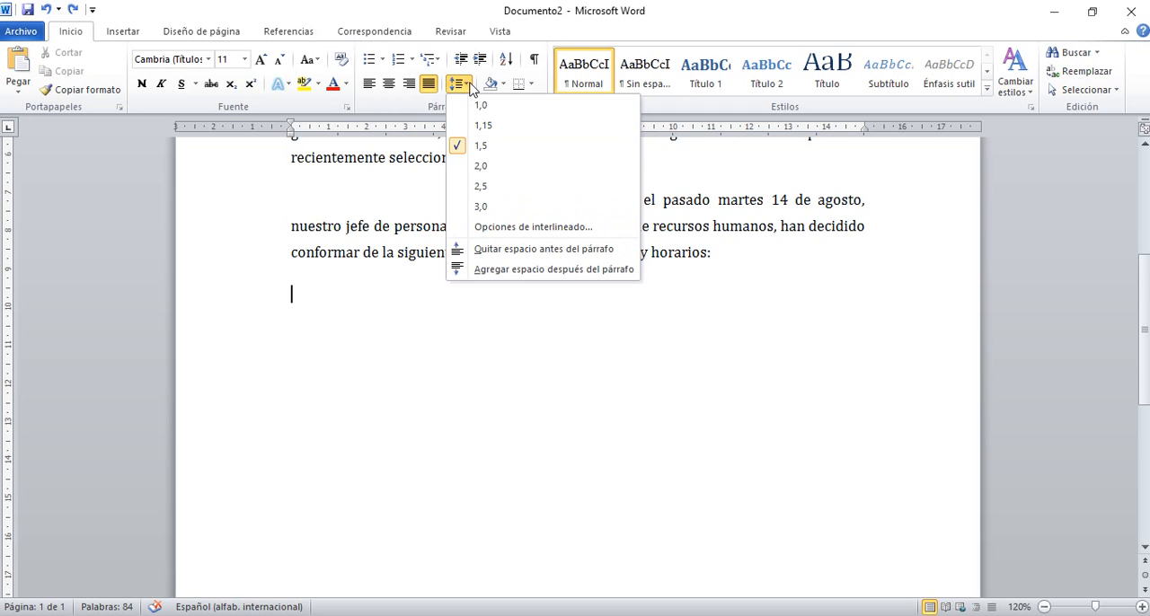
pyautogui.click(479, 105)
pyautogui.click(462, 83)
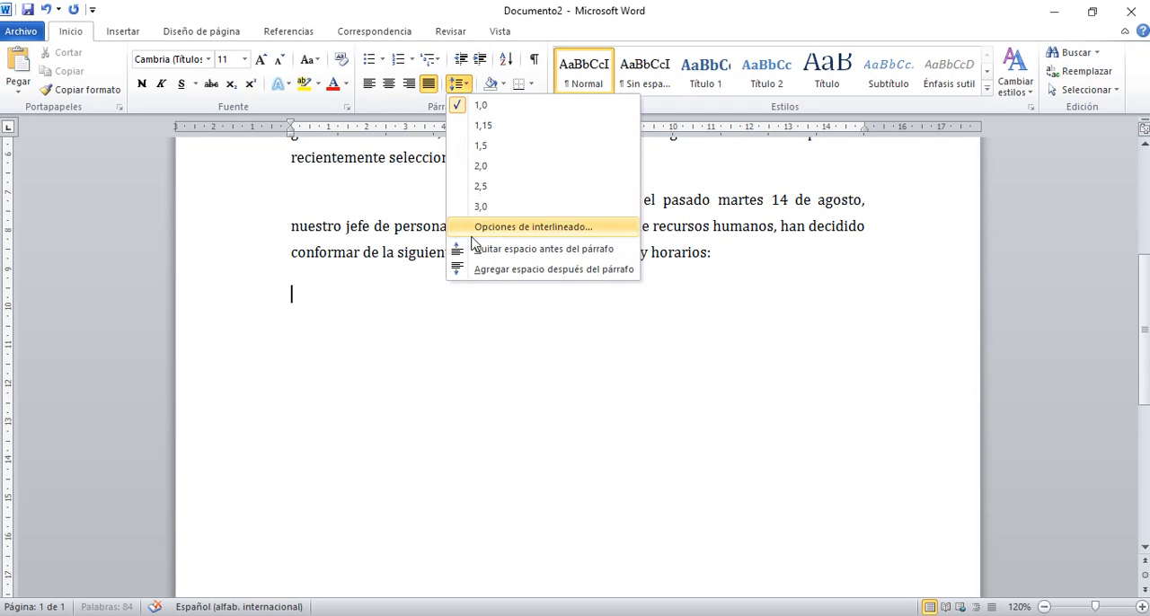
pyautogui.click(458, 266)
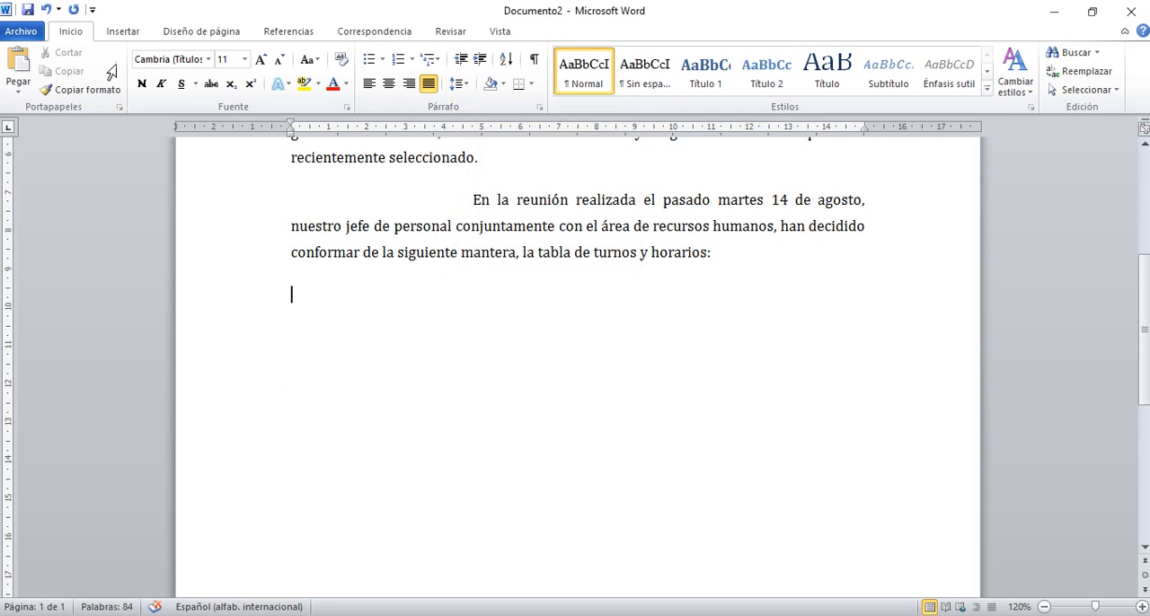
# Insert a new table of four columns and seven rows in the single-spaced empty paragraph.
pyautogui.click(120, 34)
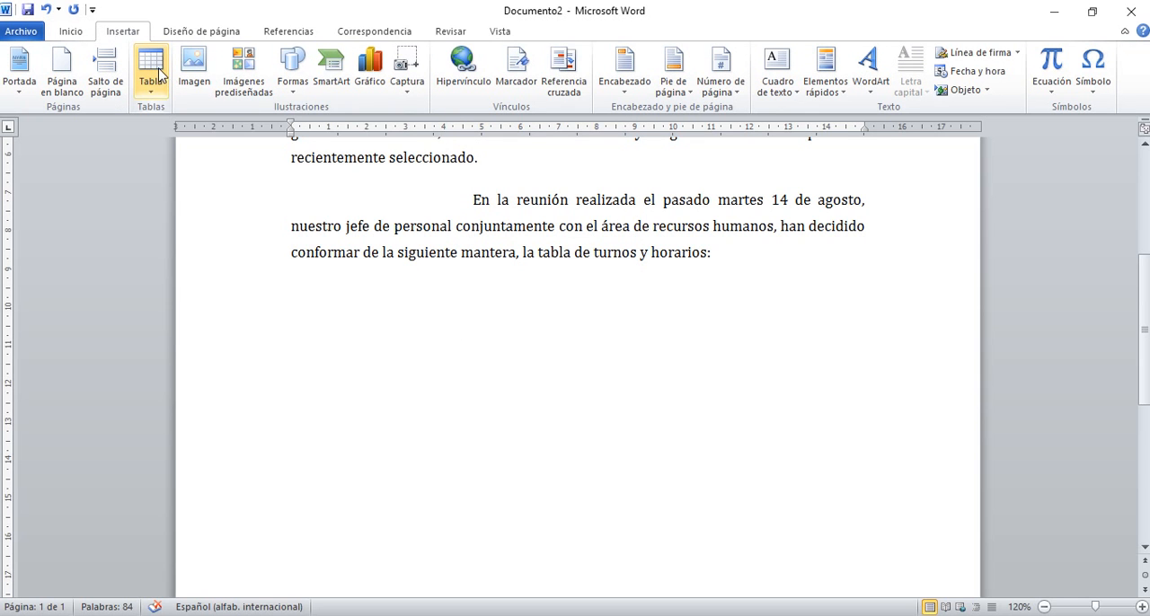
pyautogui.click(159, 73)
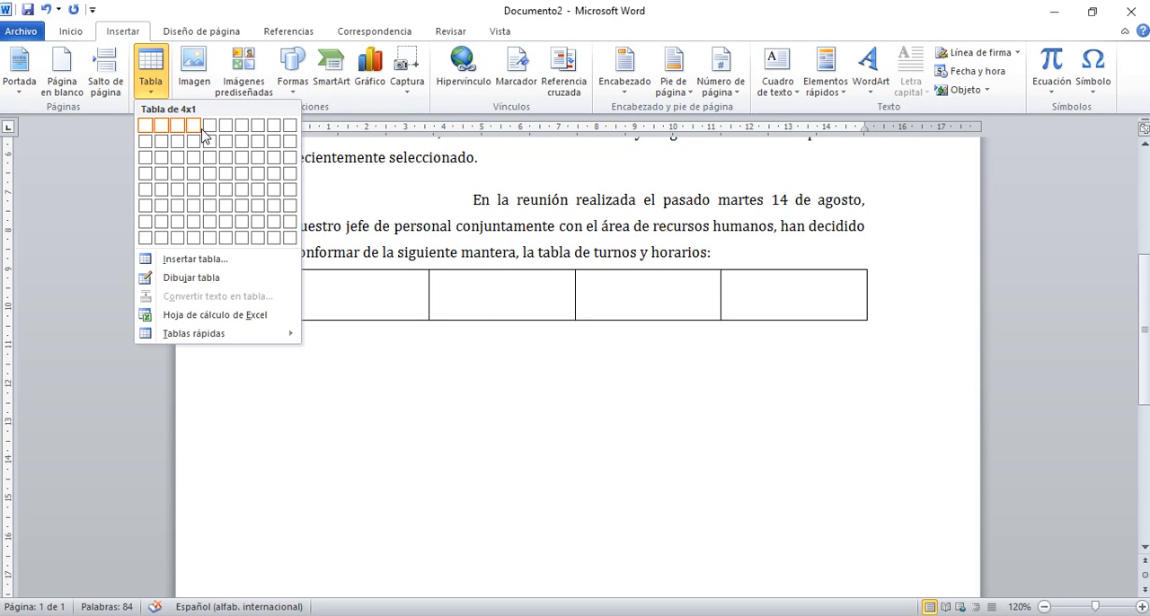
pyautogui.click(197, 222)
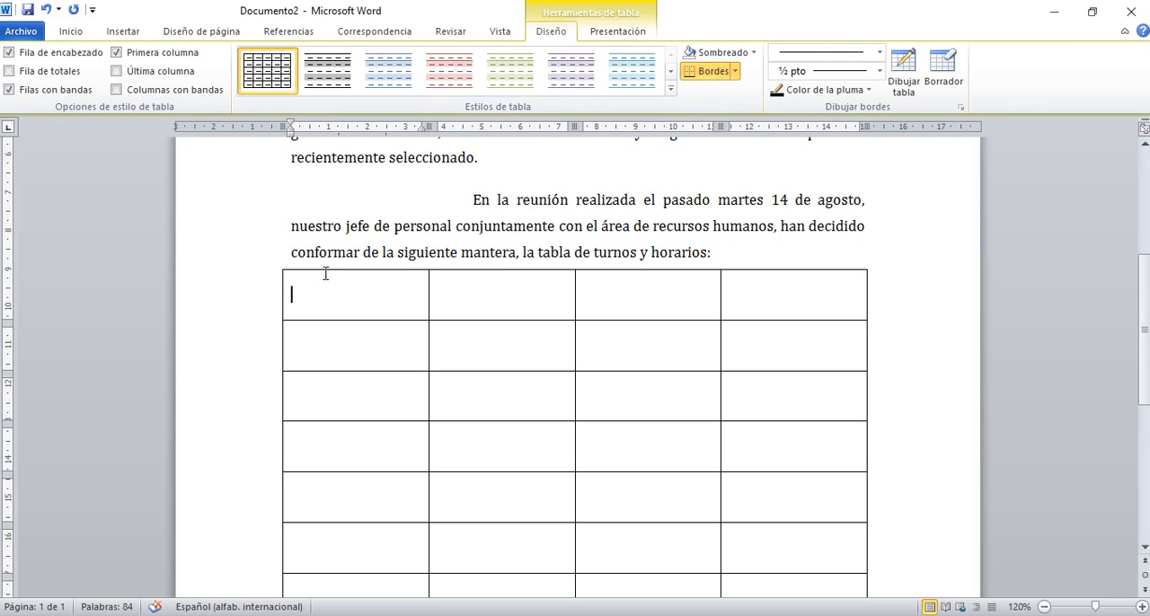
# Remove the paragraph spacing before and after in all cells of the table.
pyautogui.moveTo(331, 271); pyautogui.dragTo(815, 357)
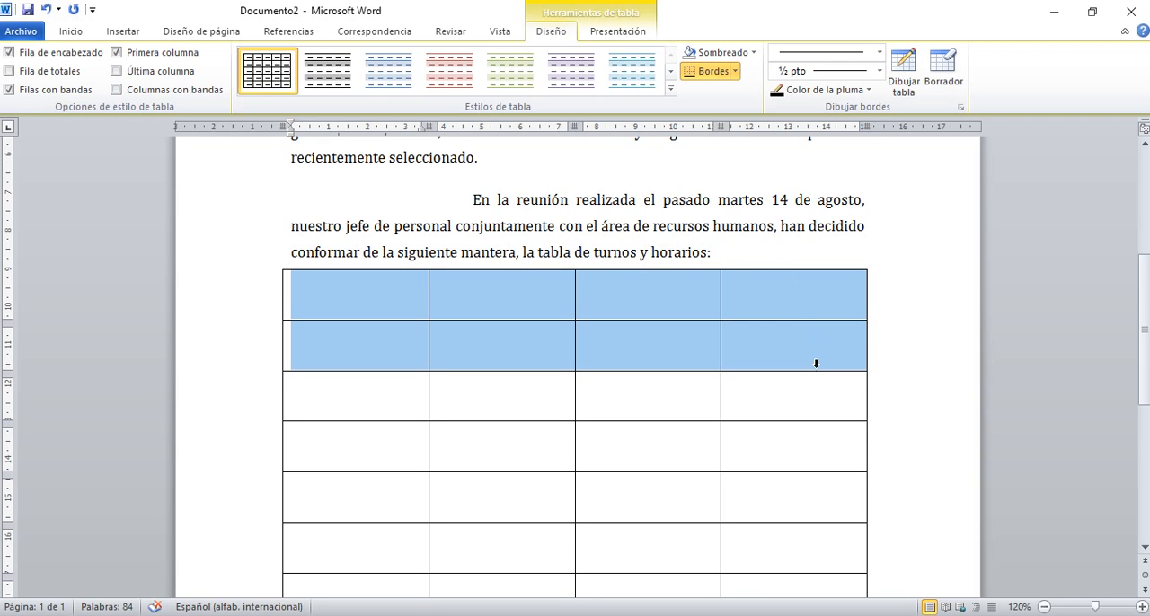
pyautogui.click(814, 363)
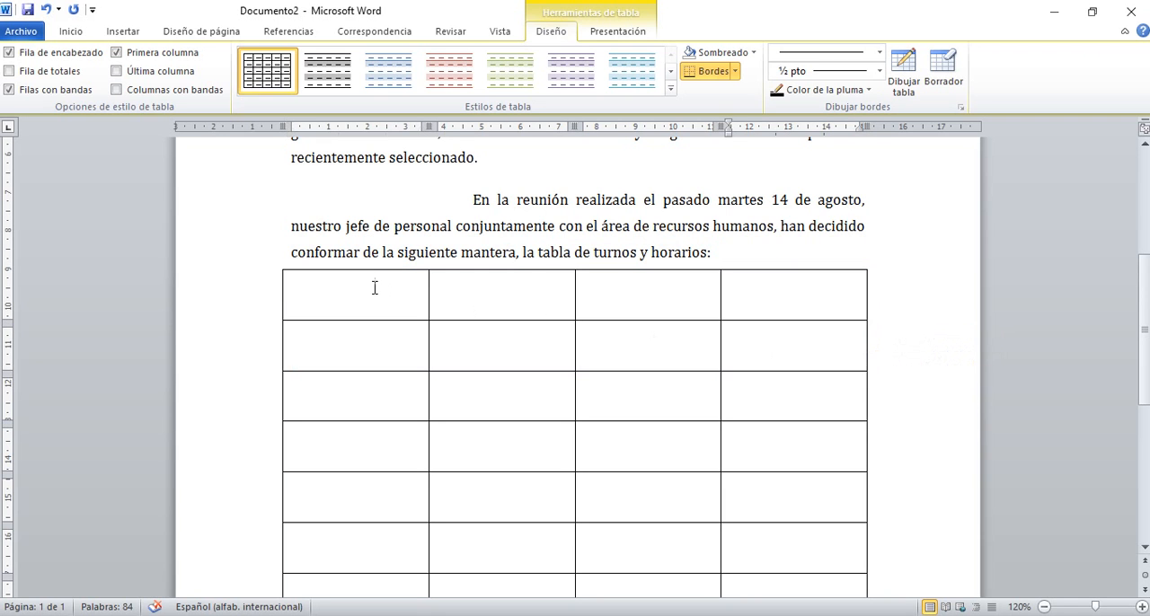
pyautogui.moveTo(374, 269); pyautogui.dragTo(781, 278)
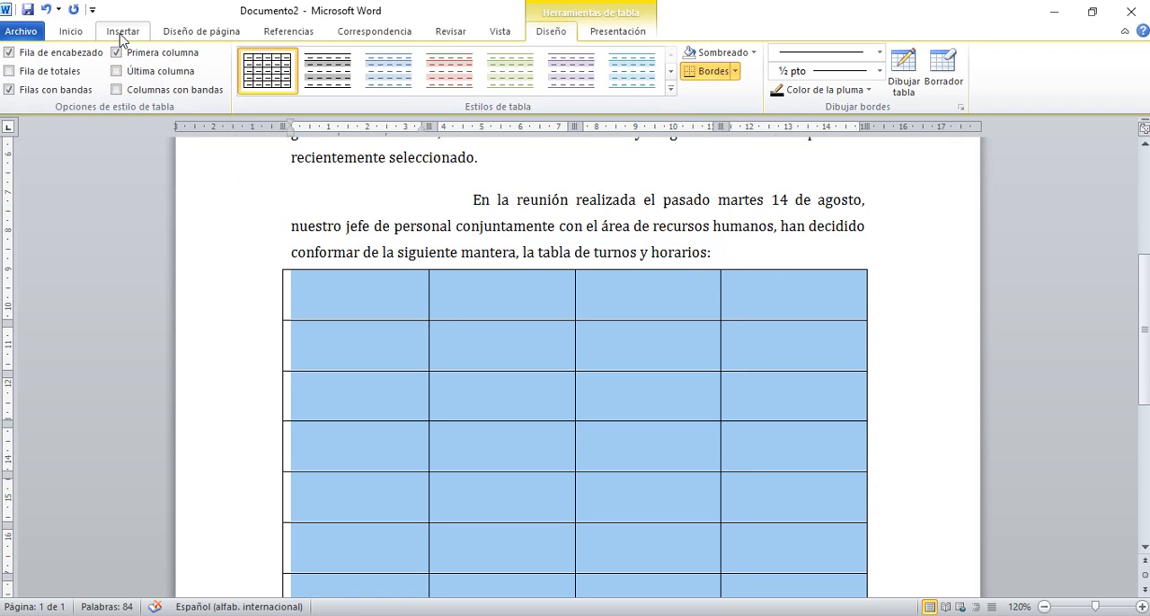
pyautogui.click(79, 34)
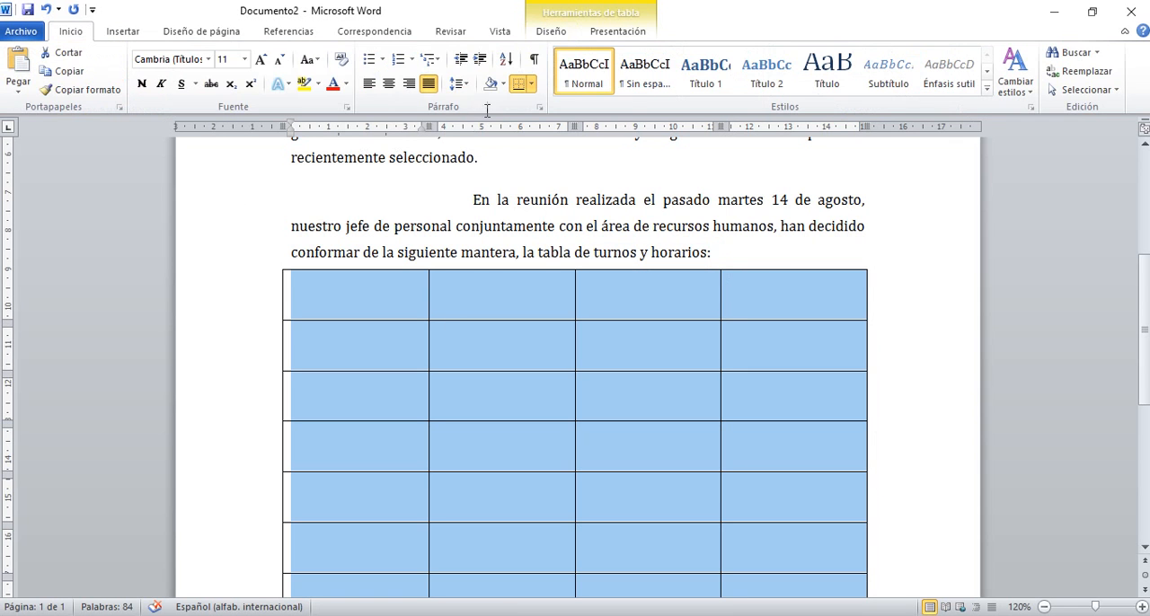
pyautogui.click(465, 85)
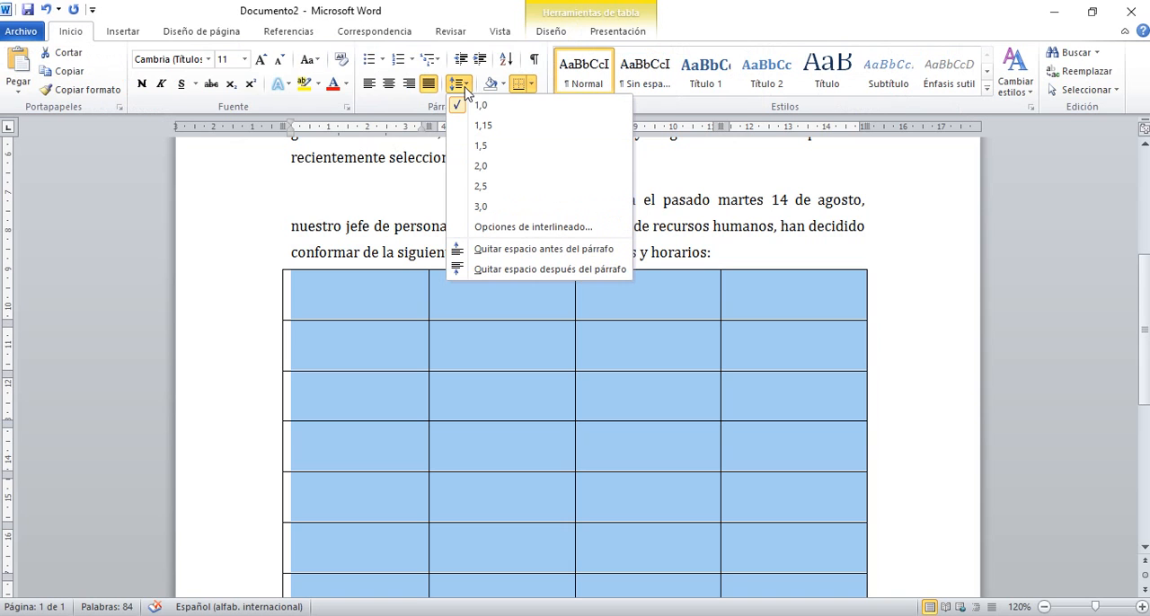
pyautogui.click(488, 258)
pyautogui.click(458, 84)
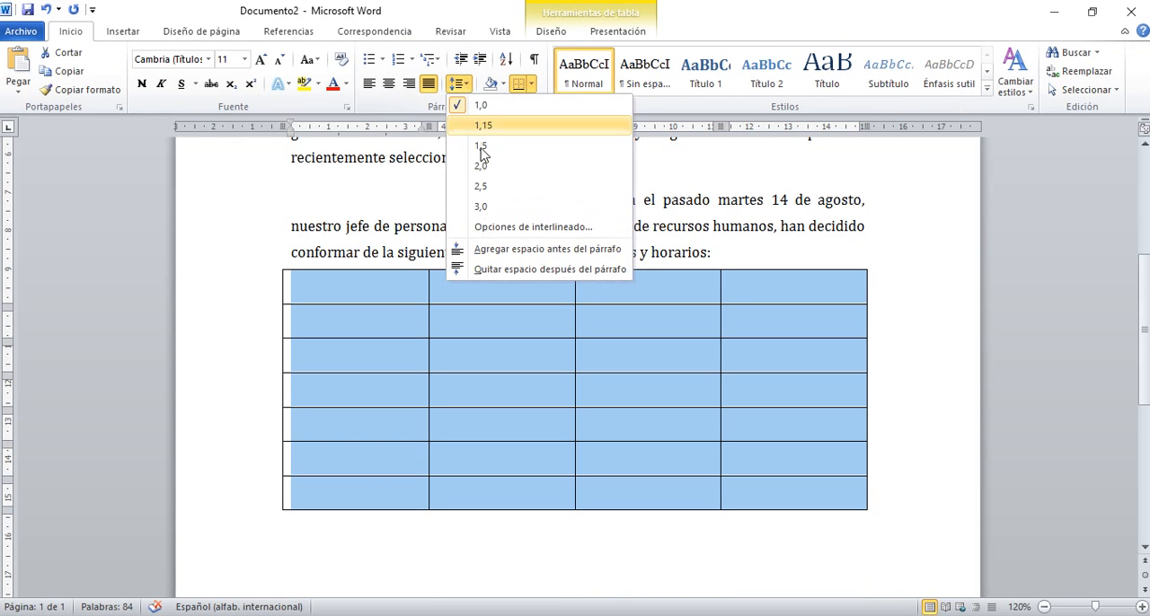
pyautogui.click(486, 268)
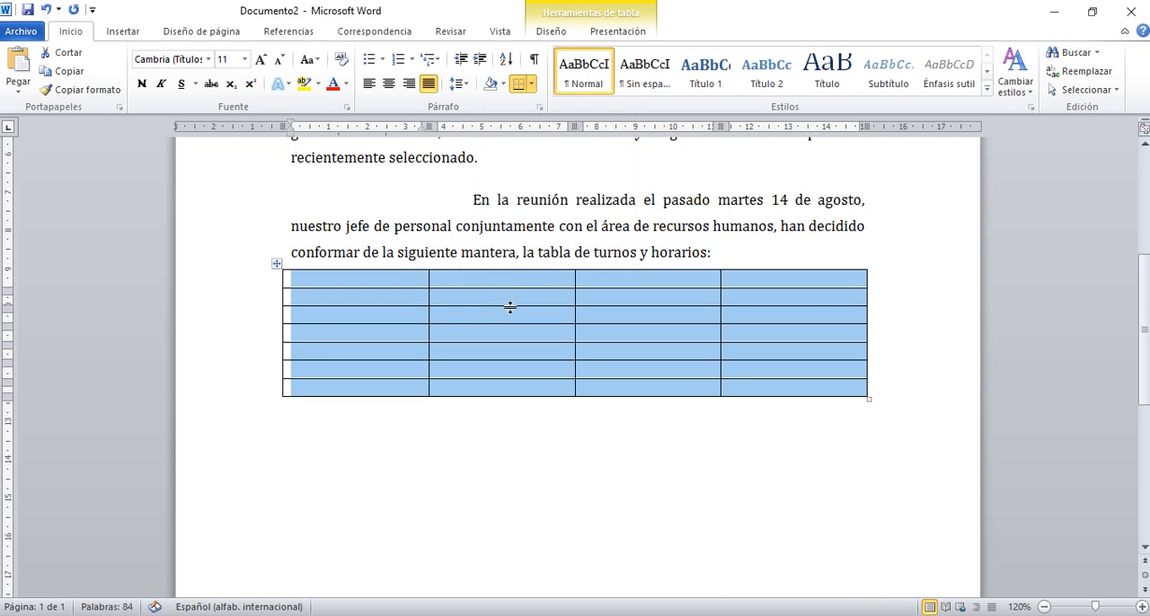
pyautogui.click(406, 275)
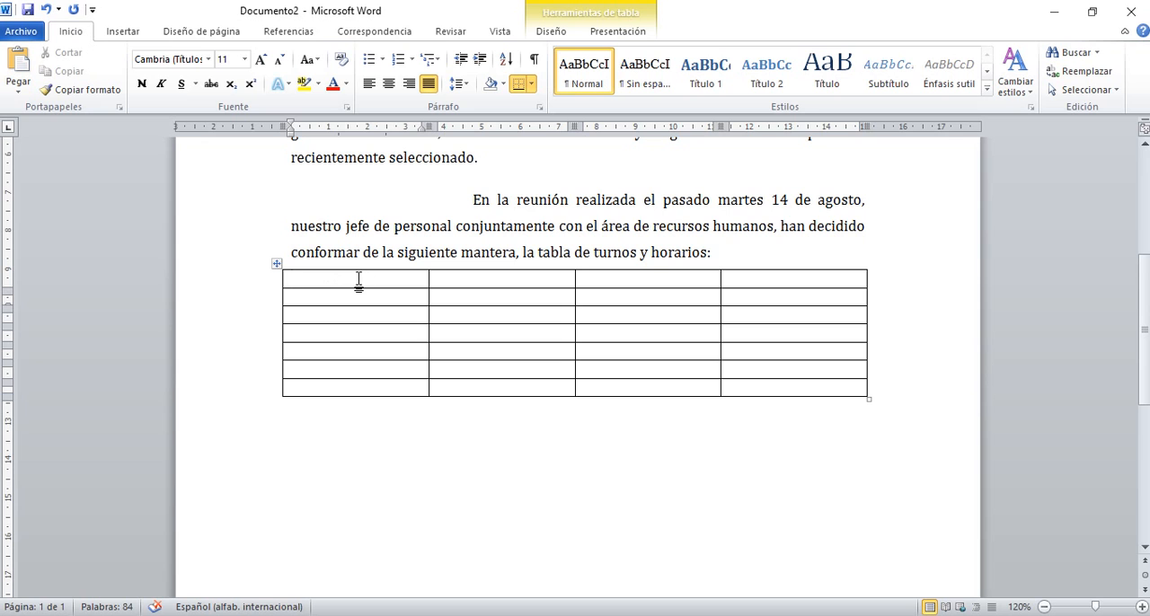
# Select the whole table and review its line and paragraph spacing options.
pyautogui.click(276, 266)
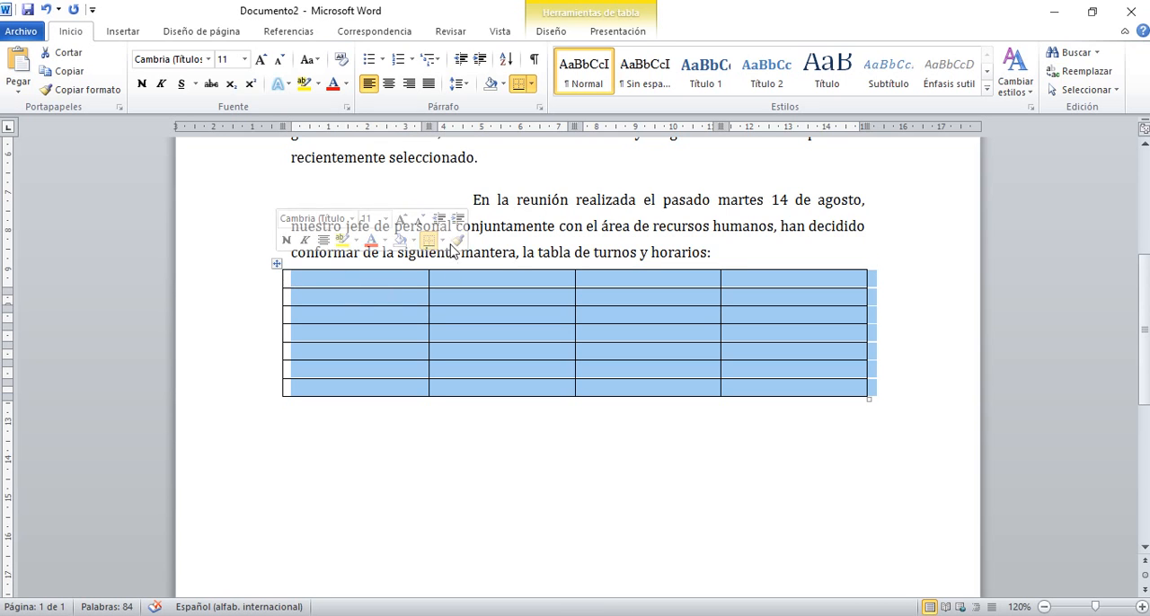
pyautogui.click(463, 83)
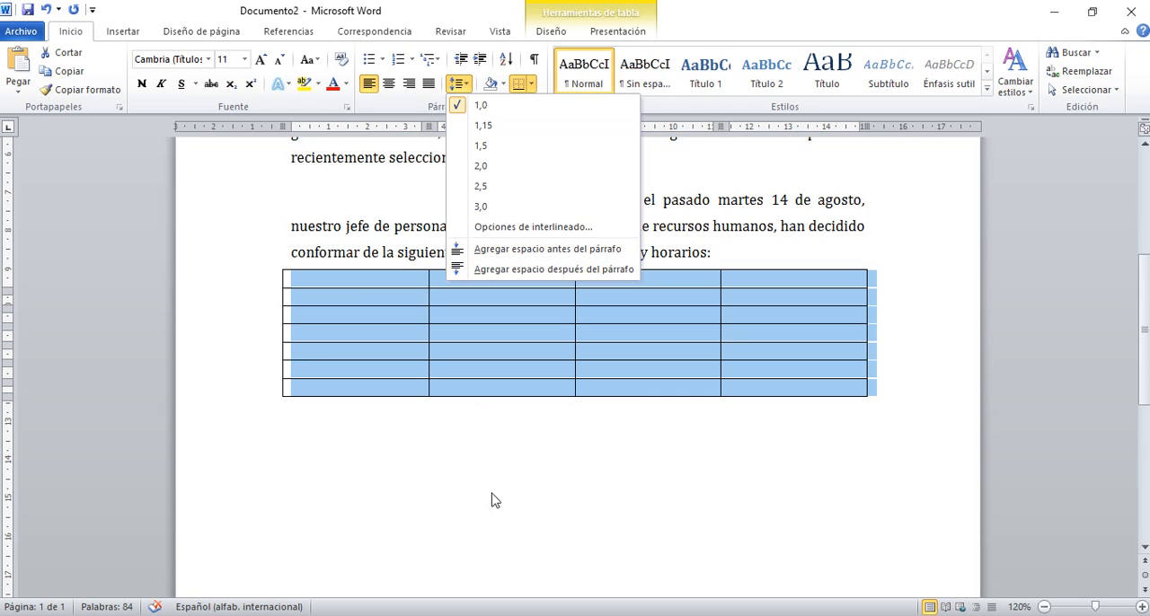
pyautogui.click(503, 480)
# Enter Turno Mañana and Turno Tarde in the first two header cells of the table.
pyautogui.click(359, 281)
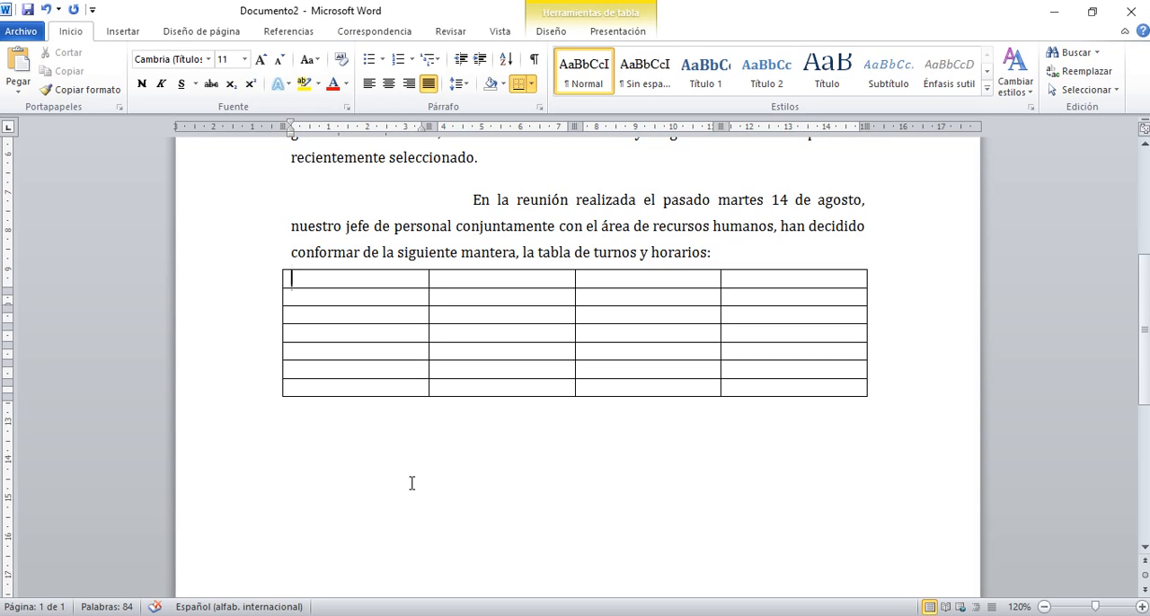
pyautogui.write('Turno')
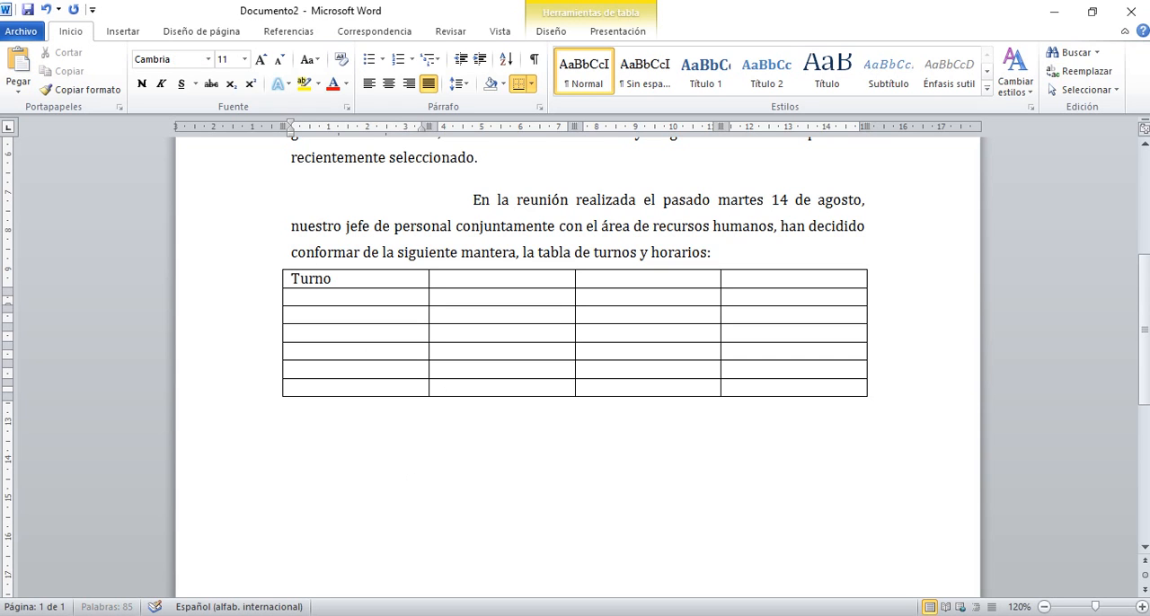
pyautogui.write(' Mñan')
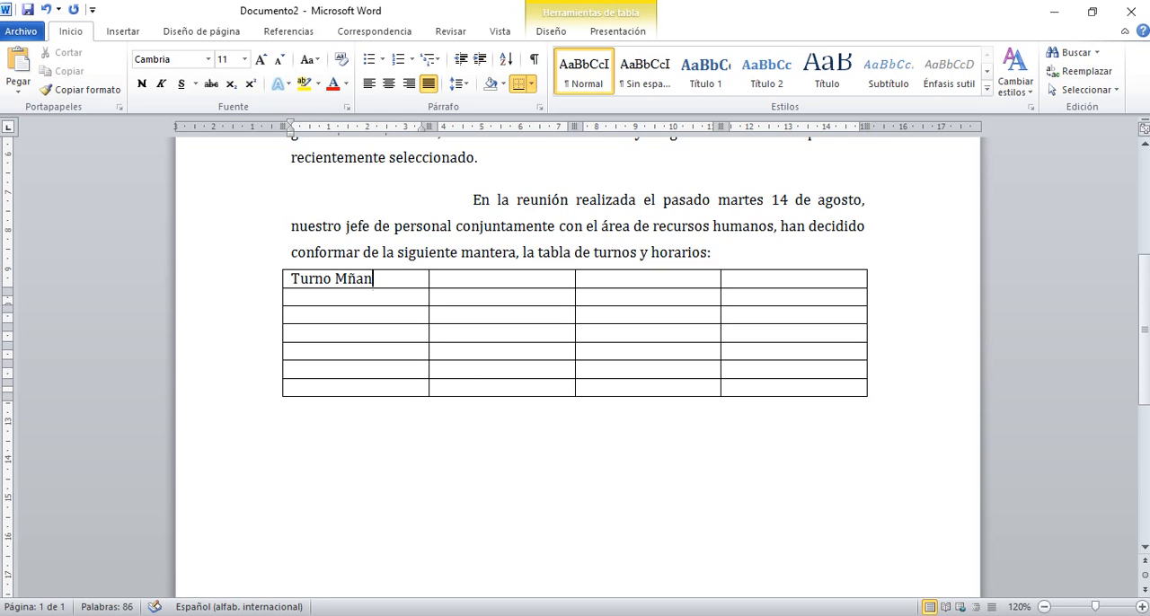
pyautogui.press('BackSpace')
pyautogui.press('BackSpace')
pyautogui.press('BackSpace')
pyautogui.write('añana')
pyautogui.press('Tab')
pyautogui.write('Turno Tarde')
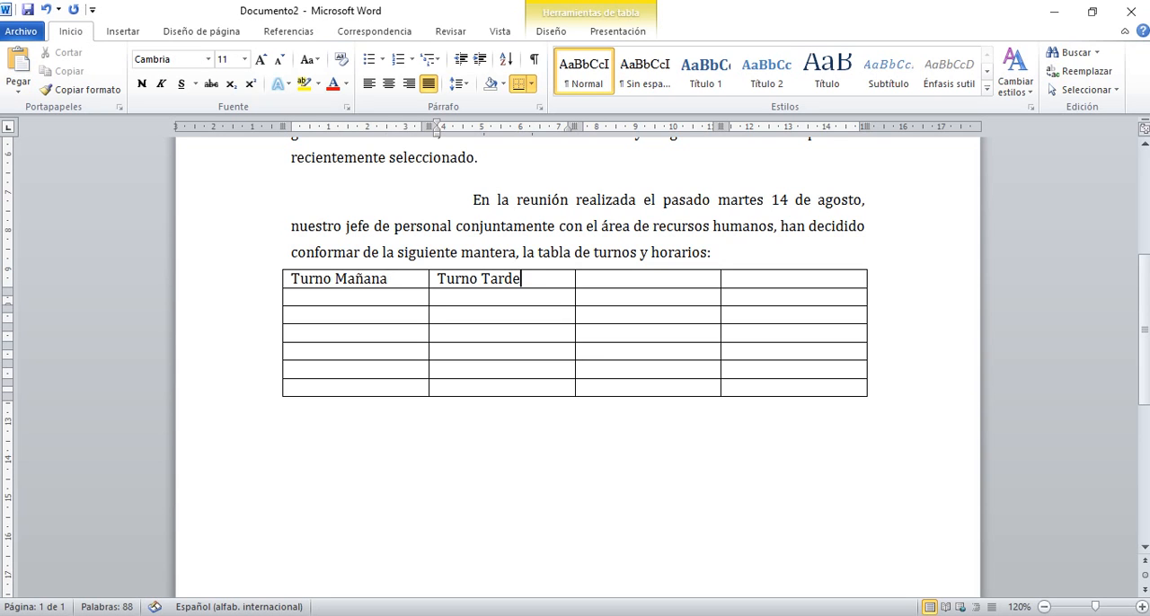
# Enter Emplesdos and Actividad in the third and fourth header cells.
pyautogui.press('Tab')
pyautogui.write('Empleao')
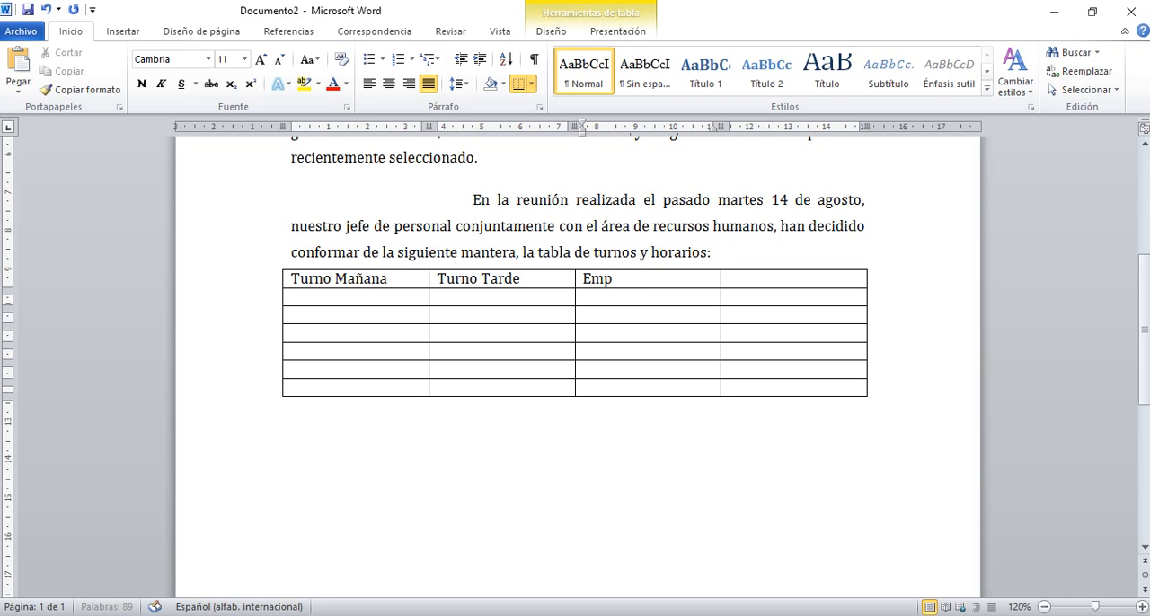
pyautogui.press('BackSpace')
pyautogui.write('dsos')
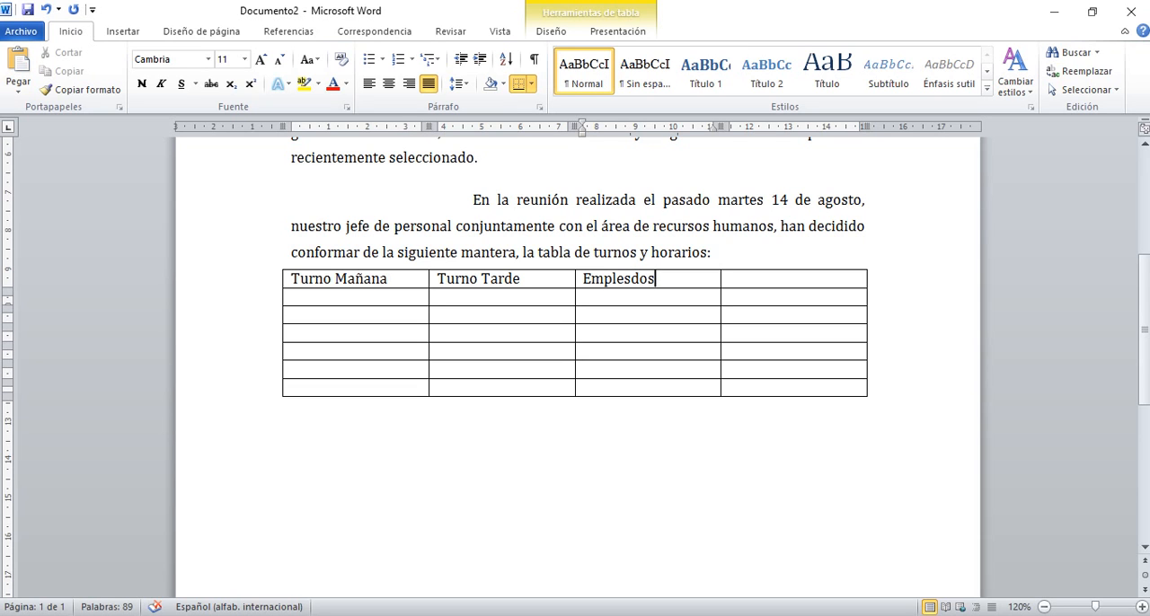
pyautogui.press('Tab')
pyautogui.write('Acti')
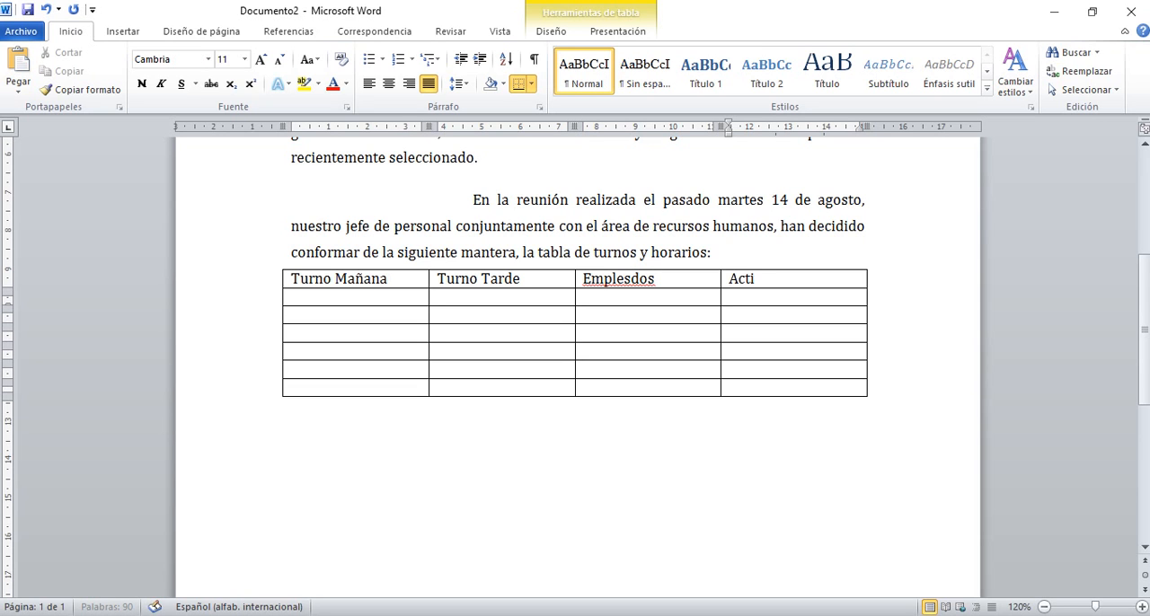
pyautogui.write('vidad')
# Correct the spelling of the third header cell to Empleados.
pyautogui.press('Left')
pyautogui.press('Left')
pyautogui.press('Left')
pyautogui.press('Left')
pyautogui.press('Left')
pyautogui.press('Left')
pyautogui.press('Left')
pyautogui.press('Left')
pyautogui.press('Left')
pyautogui.press('Left')
pyautogui.press('Left')
pyautogui.press('Left')
pyautogui.press('Left')
pyautogui.press('Left')
pyautogui.press('Right')
pyautogui.press('Right')
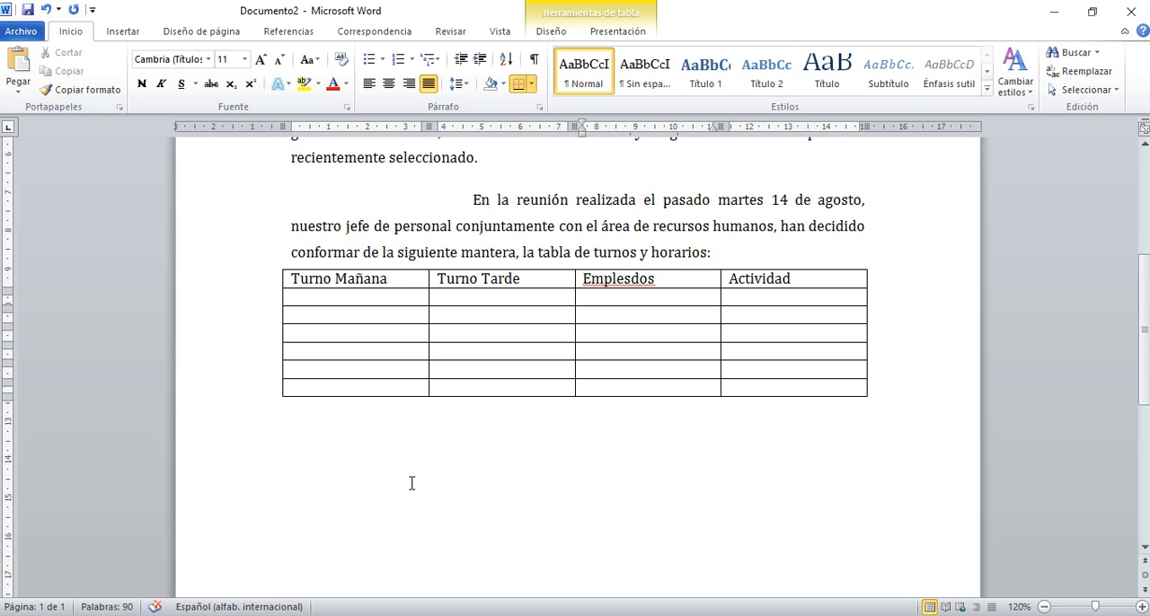
pyautogui.press('BackSpace')
pyautogui.press('BackSpace')
pyautogui.write('ad')
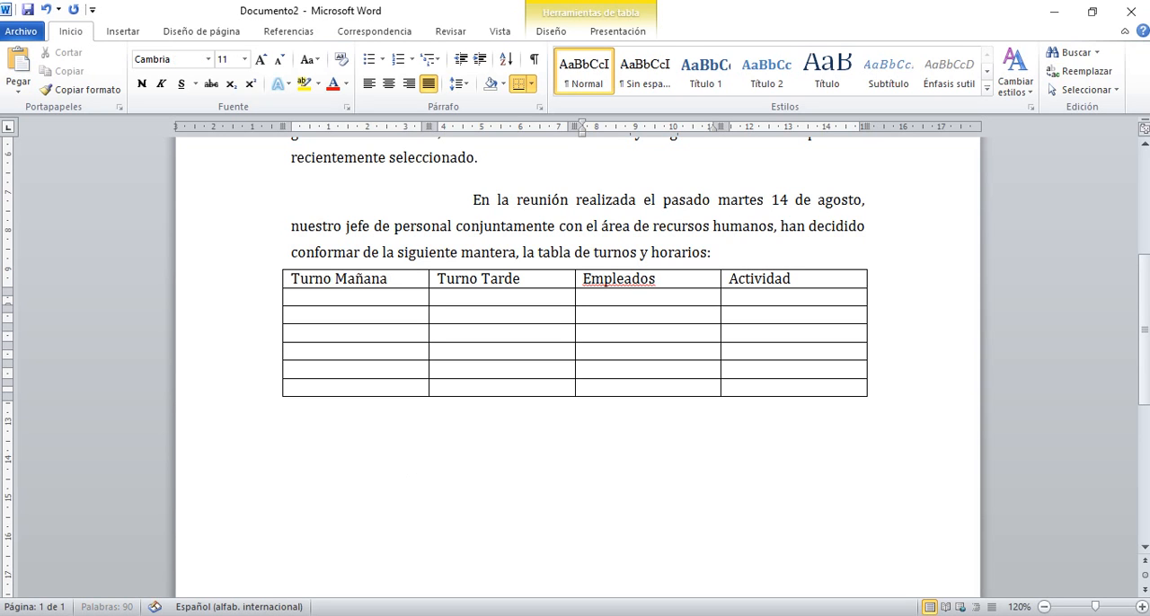
# Add a line break after Actividad in the fourth header cell and delete it again.
pyautogui.press('Right')
pyautogui.press('Right')
pyautogui.press('Right')
pyautogui.press('Right')
pyautogui.press('Right')
pyautogui.press('Right')
pyautogui.press('Right')
pyautogui.press('Right')
pyautogui.press('Right')
pyautogui.press('Right')
pyautogui.press('Right')
pyautogui.press('Right')
pyautogui.press('Right')
pyautogui.press('Right')
pyautogui.press('Right')
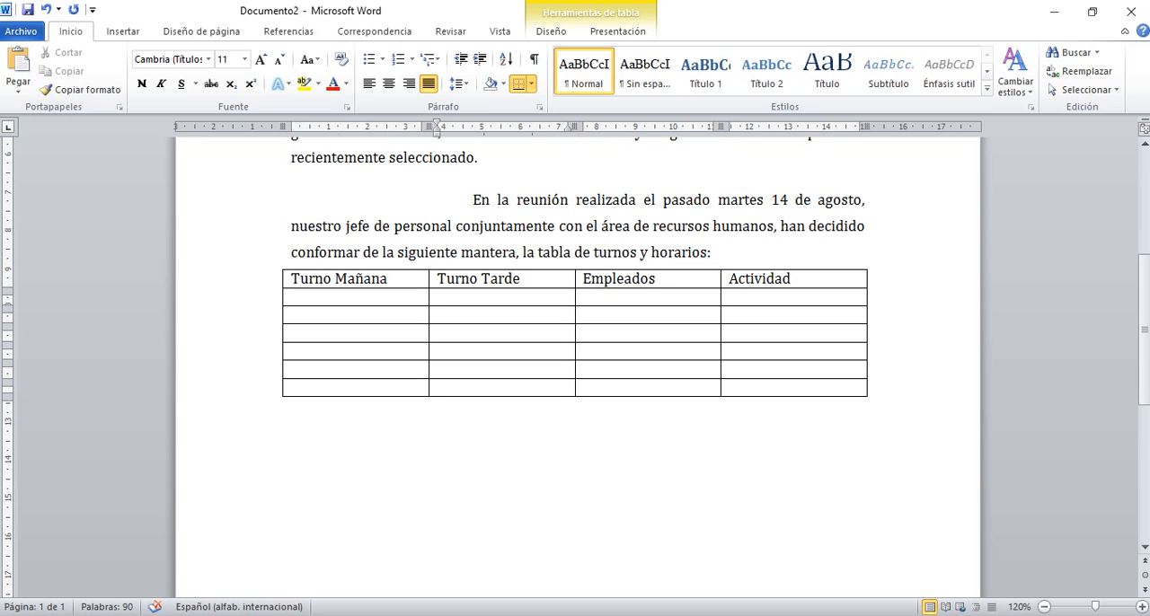
pyautogui.press('Up')
pyautogui.press('Right')
pyautogui.press('Right')
pyautogui.press('Right')
pyautogui.press('Right')
pyautogui.press('Right')
pyautogui.press('Right')
pyautogui.press('Right')
pyautogui.press('Right')
pyautogui.press('Right')
pyautogui.press('Right')
pyautogui.press('Right')
pyautogui.press('Right')
pyautogui.press('Right')
pyautogui.press('Right')
pyautogui.press('Right')
pyautogui.press('Right')
pyautogui.press('Right')
pyautogui.press('Right')
pyautogui.press('Right')
pyautogui.press('Right')
pyautogui.press('Right')
pyautogui.press('Right')
pyautogui.press('Right')
pyautogui.press('Right')
pyautogui.press('Right')
pyautogui.press('Right')
pyautogui.press('Return')
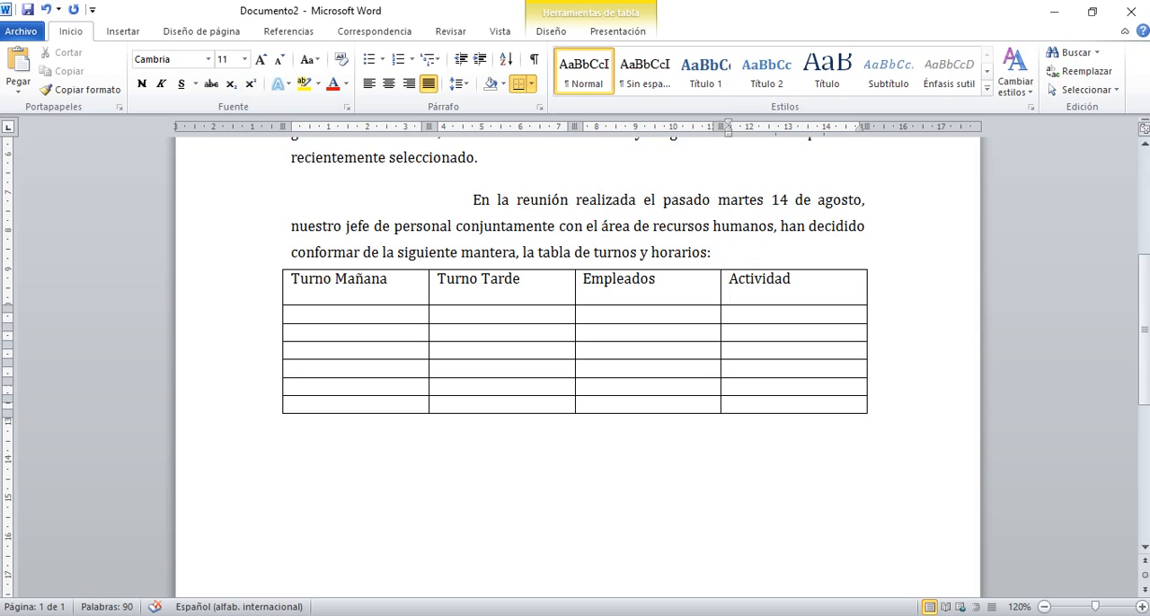
pyautogui.press('BackSpace')
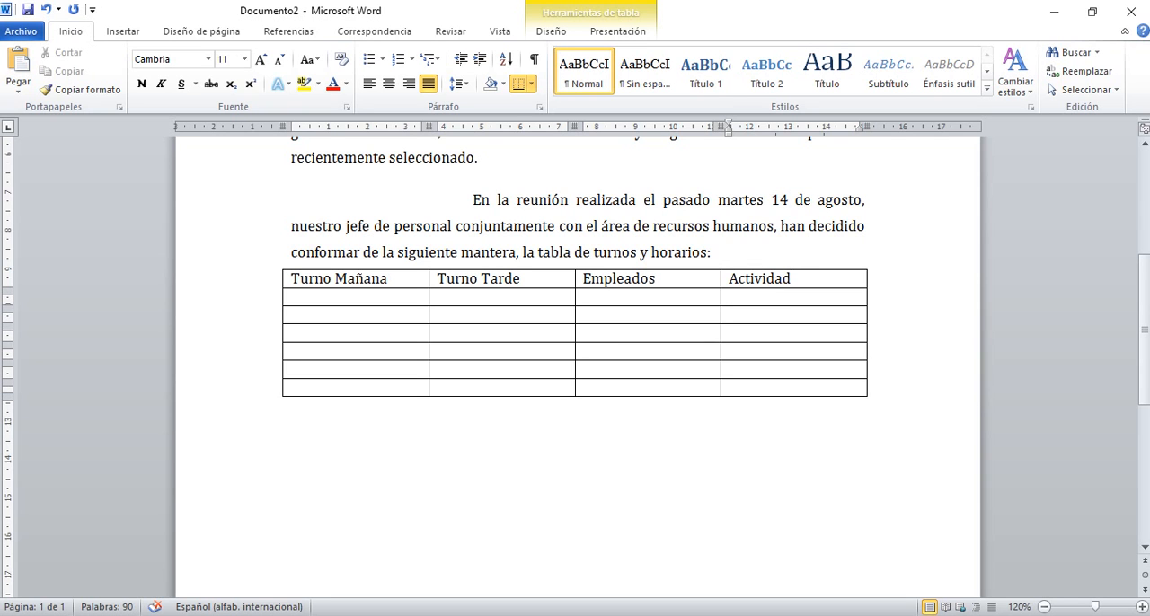
# Enter 05:00 a 9:00 in the second row under Turno Mañana.
pyautogui.press('Tab')
pyautogui.write('05:')
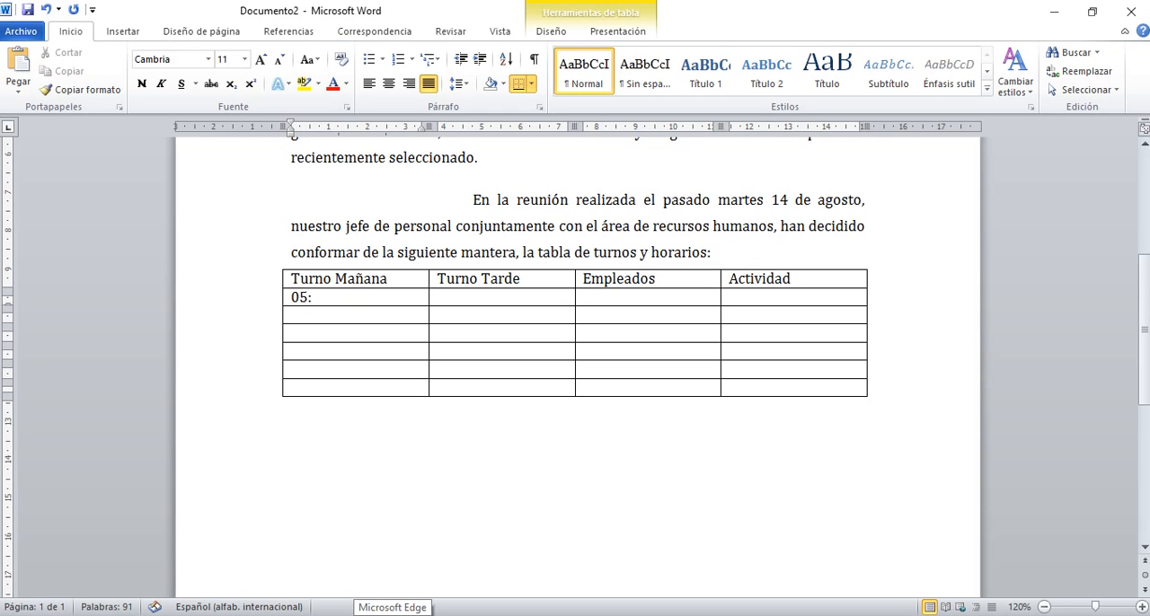
pyautogui.write('00 a 9:00')
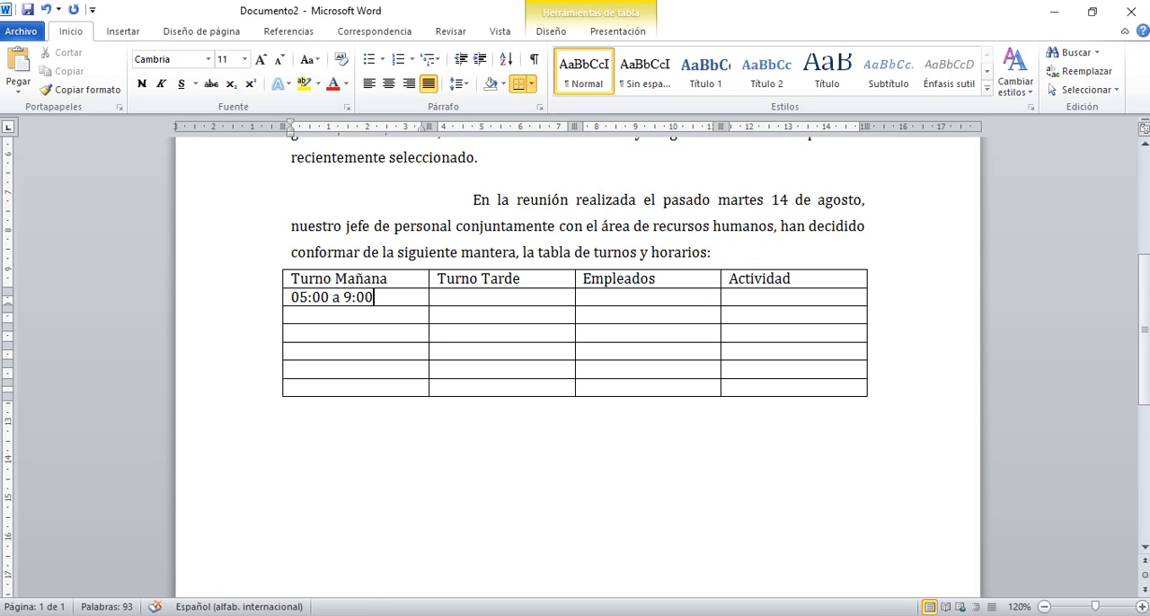
# Enter 15:30 a 19:30 in the second row under Turno Tarde.
pyautogui.press('Tab')
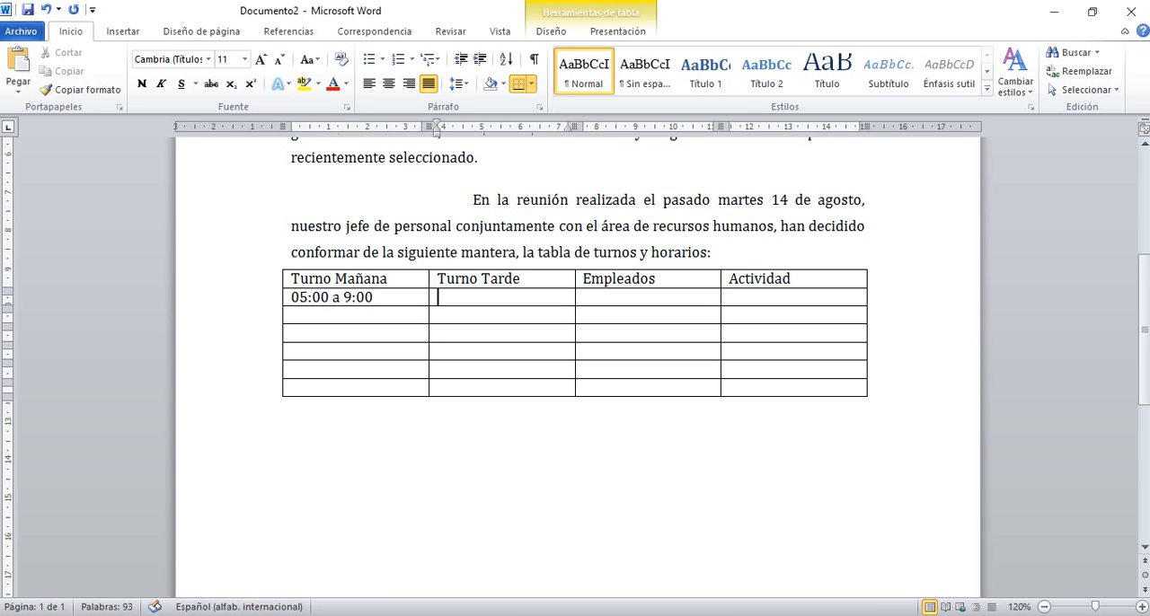
pyautogui.write('15:30  a 19:30')
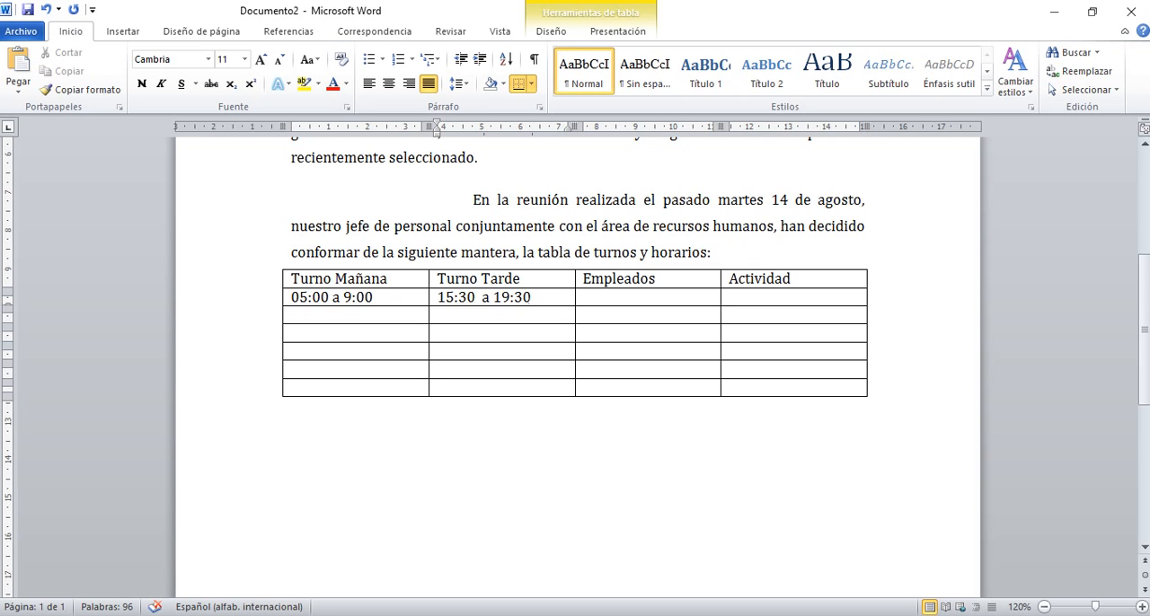
# Enter the employee's full name in the second row under Empleados.
pyautogui.press('Tab')
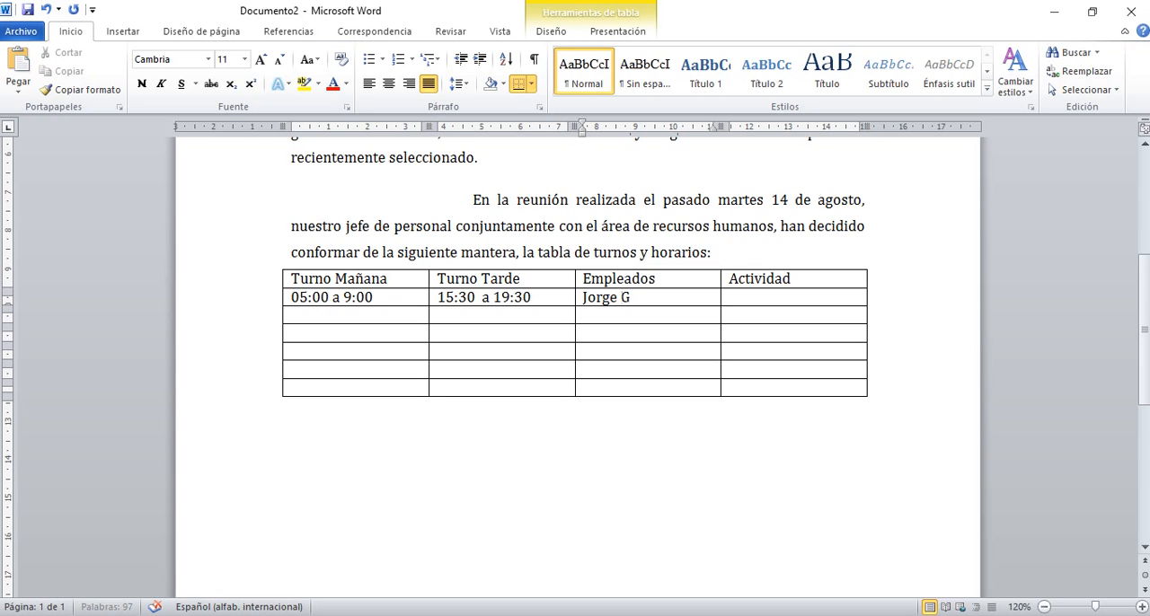
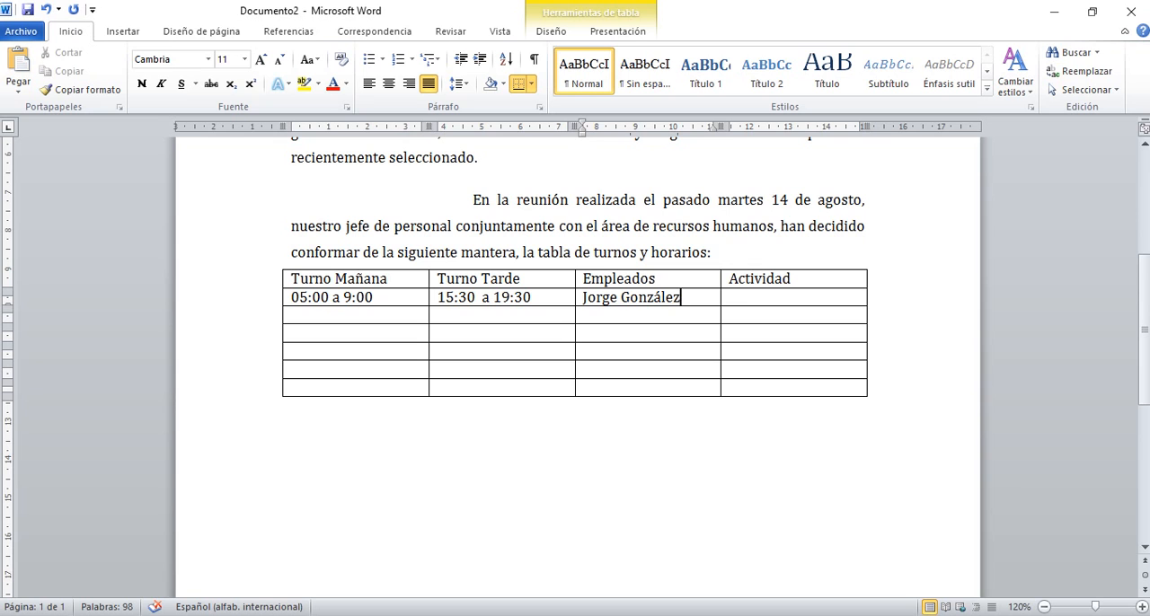
# Enter Linea Continua in the second row under Actividad and remove the leading space.
pyautogui.press('Tab')
pyautogui.write('Li')
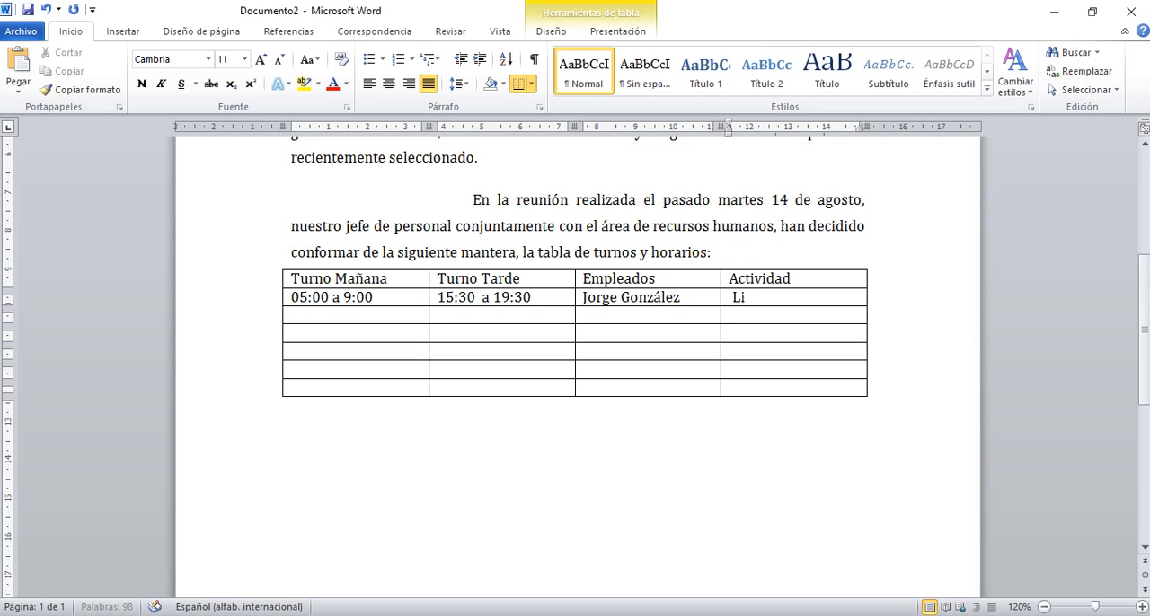
pyautogui.write('nea Continua')
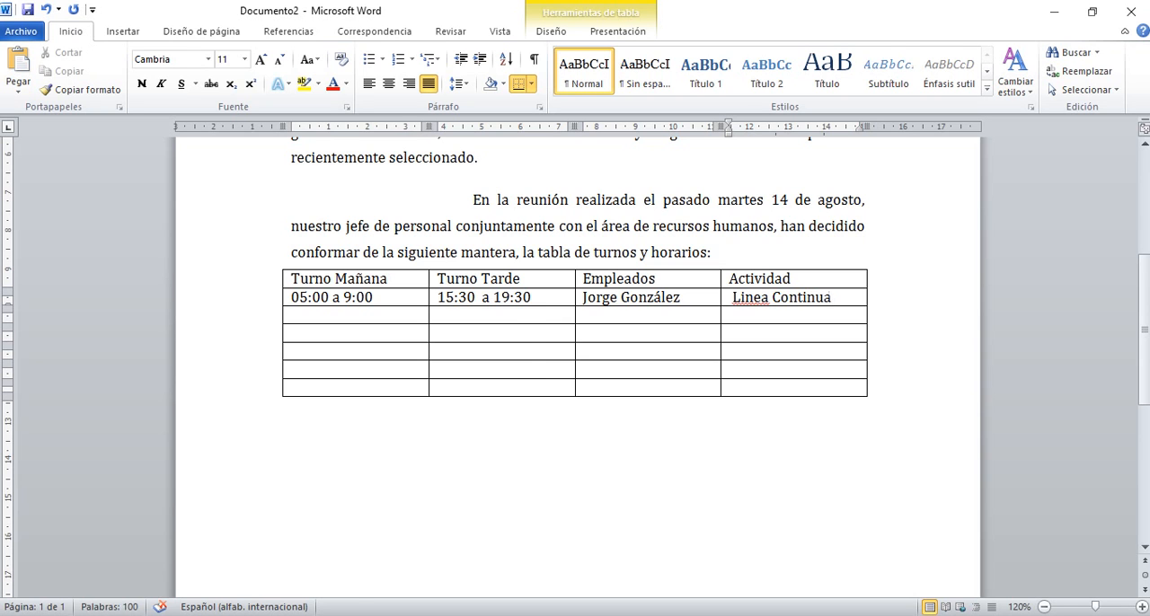
pyautogui.click(732, 298)
pyautogui.press('BackSpace')
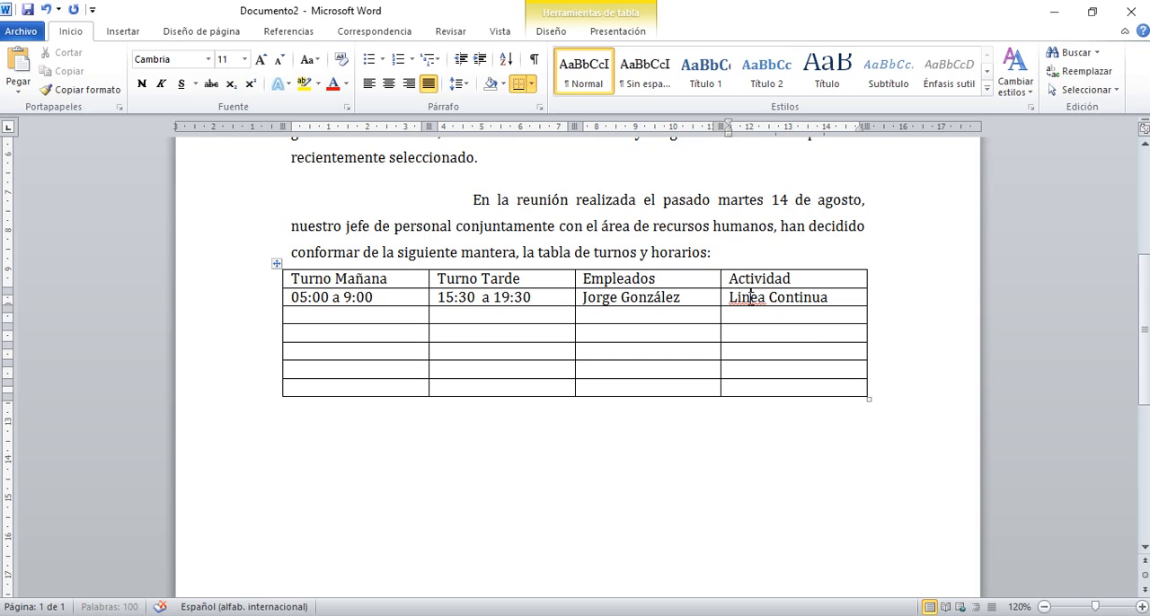
# Correct Linea to Línea in the Actividad cell using the spelling suggestion.
pyautogui.rightClick(752, 300)
pyautogui.click(778, 319)
pyautogui.click(838, 300)
pyautogui.press('Tab')
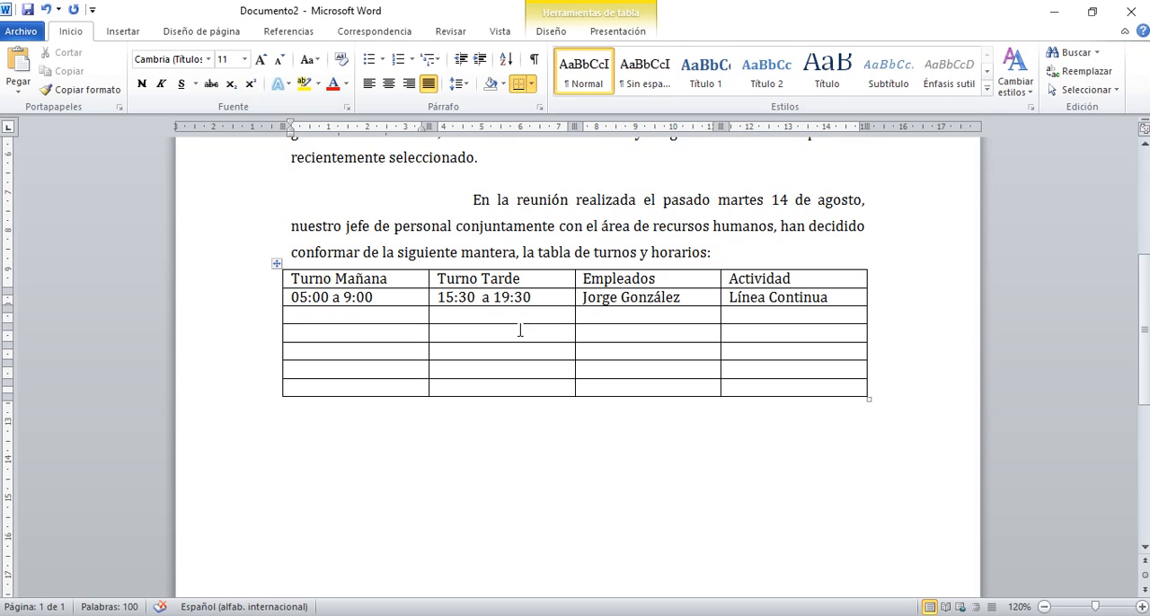
# Apply the blue table style Cuadrícula clara - Énfasis 5 to the shift table.
pyautogui.click(503, 434)
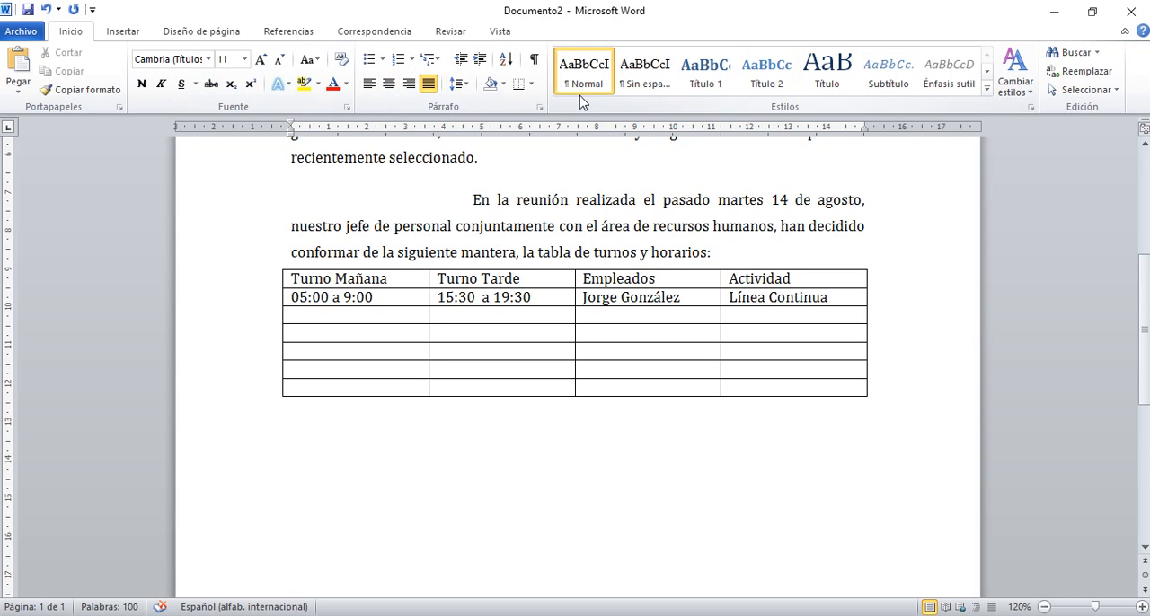
pyautogui.click(462, 332)
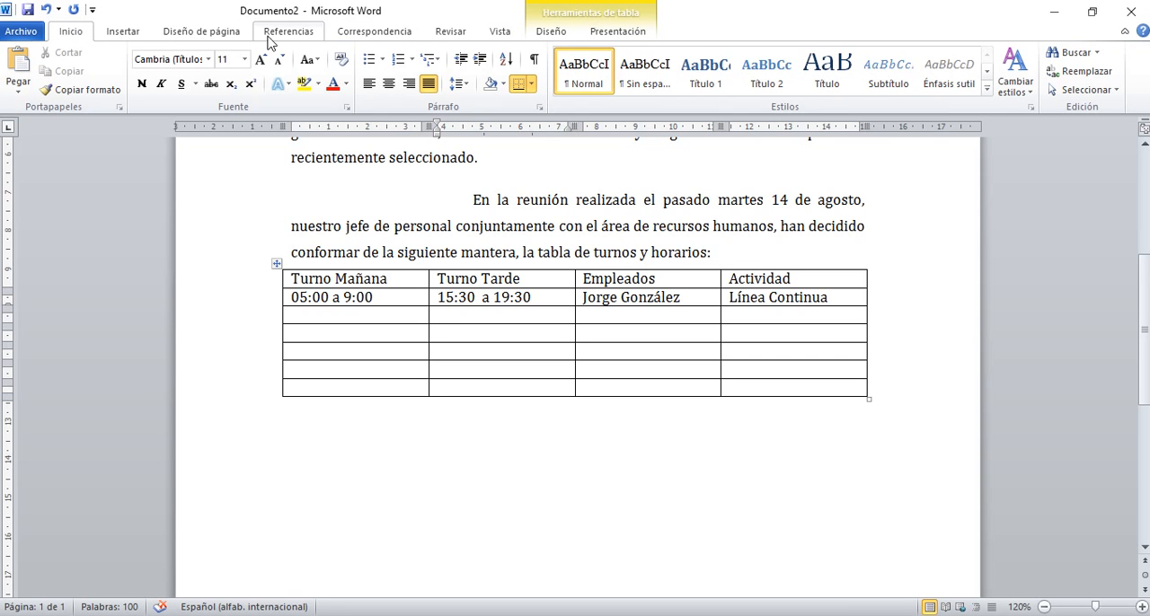
pyautogui.click(596, 18)
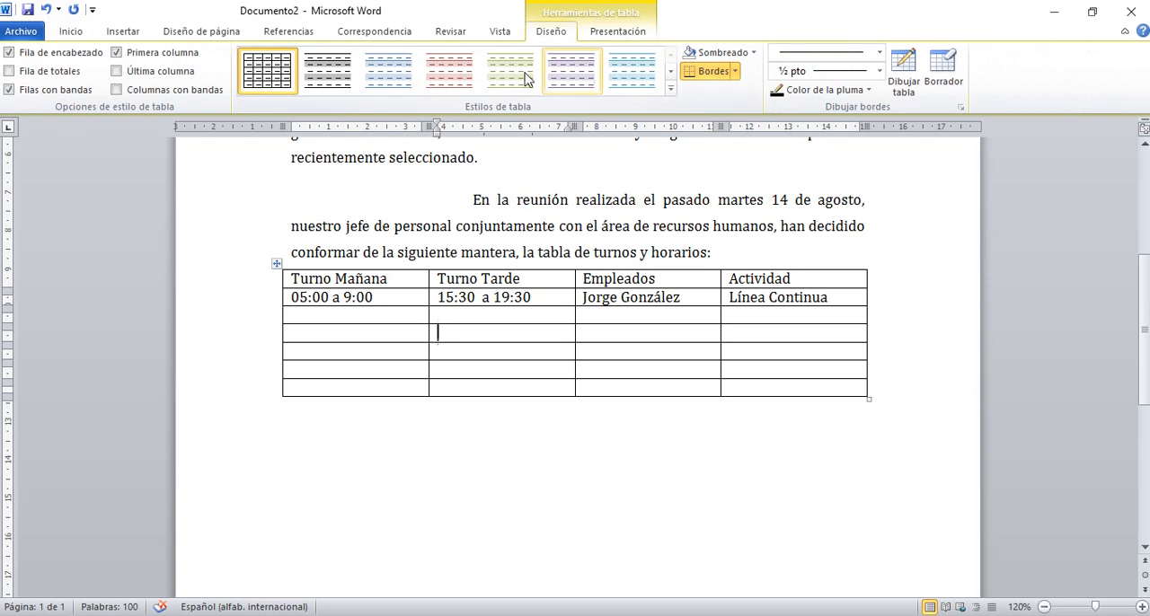
pyautogui.click(670, 92)
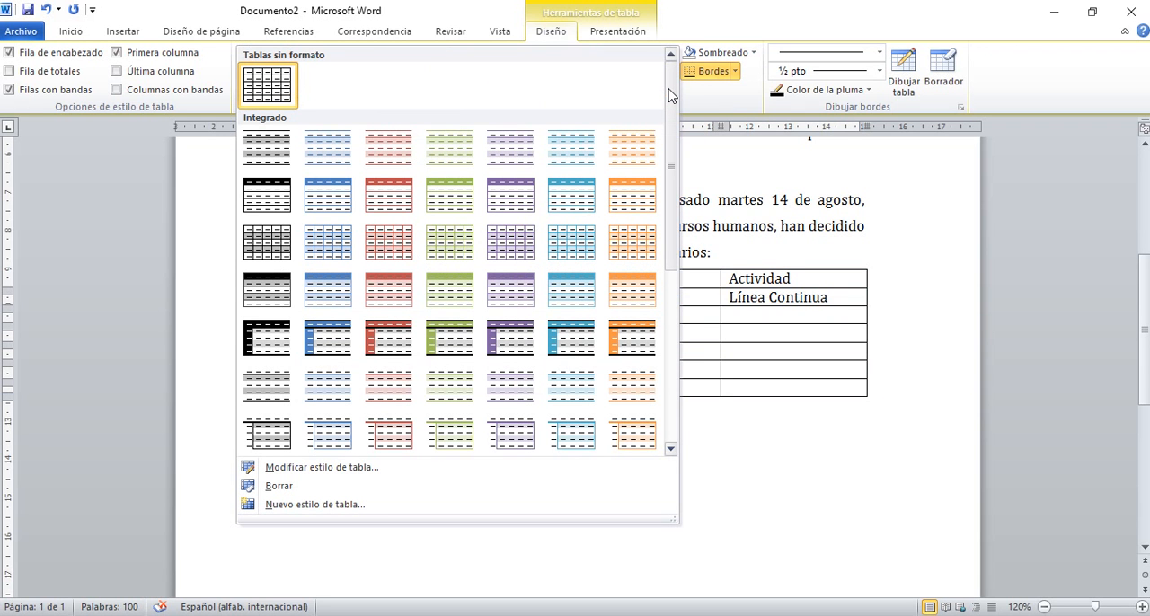
pyautogui.click(582, 244)
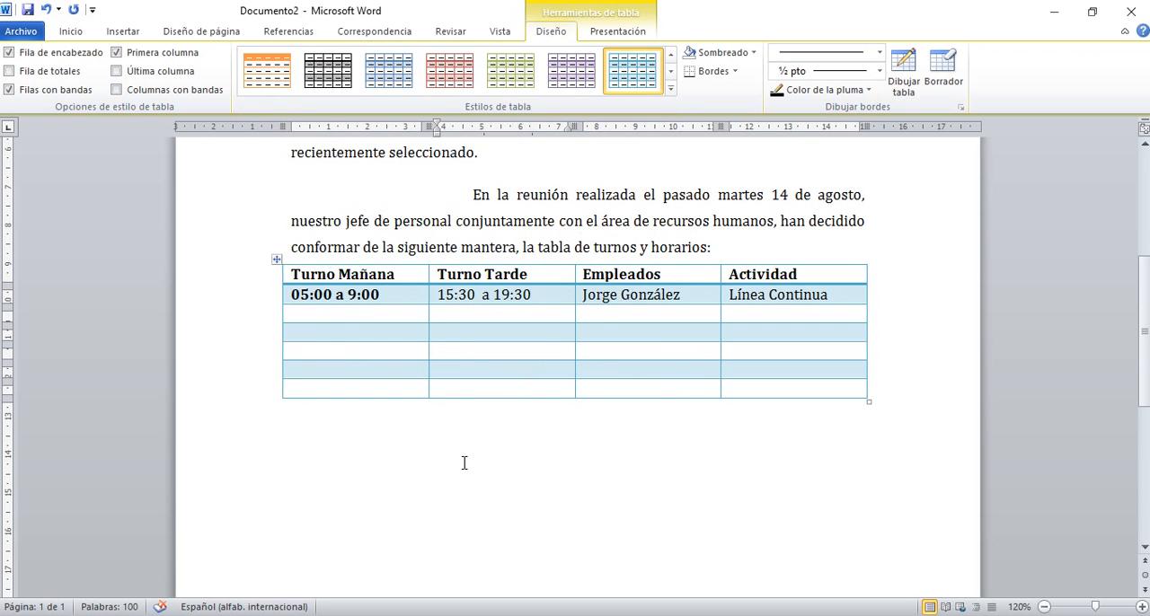
pyautogui.click(360, 460)
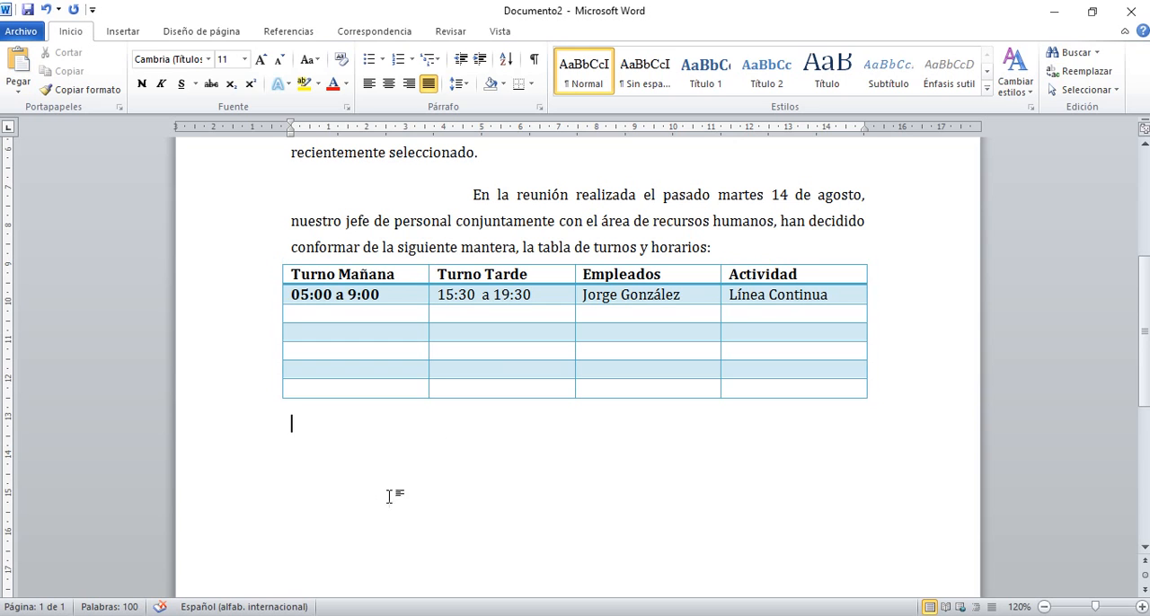
# Apply the orange light grid (Cuadrícula clara) table style to the shift table.
pyautogui.click(494, 336)
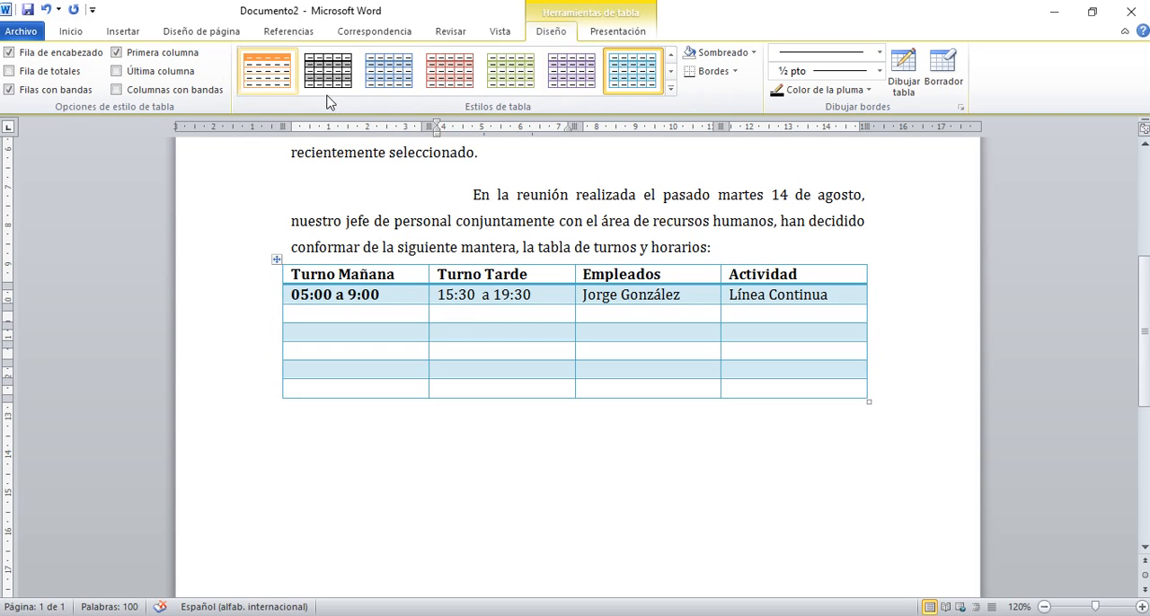
pyautogui.click(671, 88)
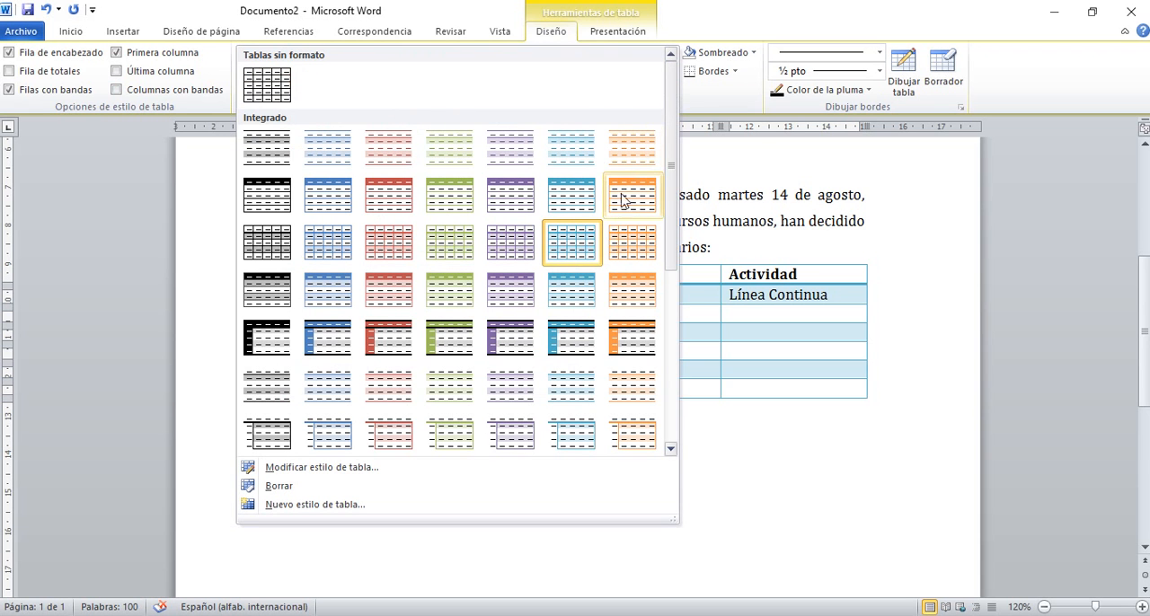
pyautogui.click(649, 244)
pyautogui.click(523, 450)
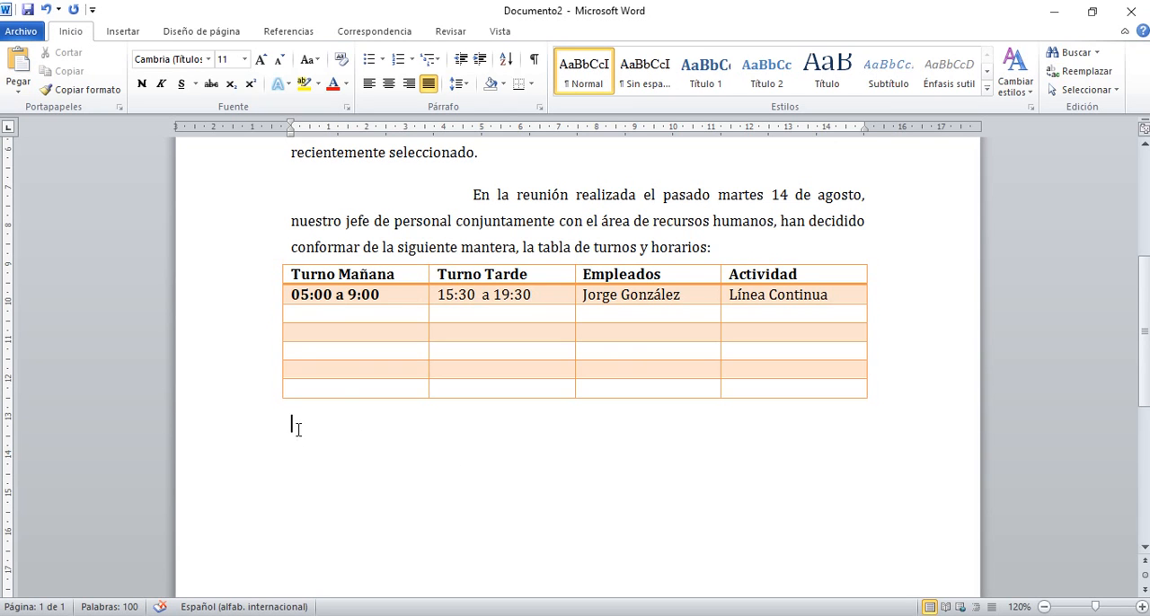
# Indent the first line of the paragraph below the table to about 4.75 cm, and add and remove a blank line above the table.
pyautogui.moveTo(293, 123); pyautogui.dragTo(475, 154)
pyautogui.press('Return')
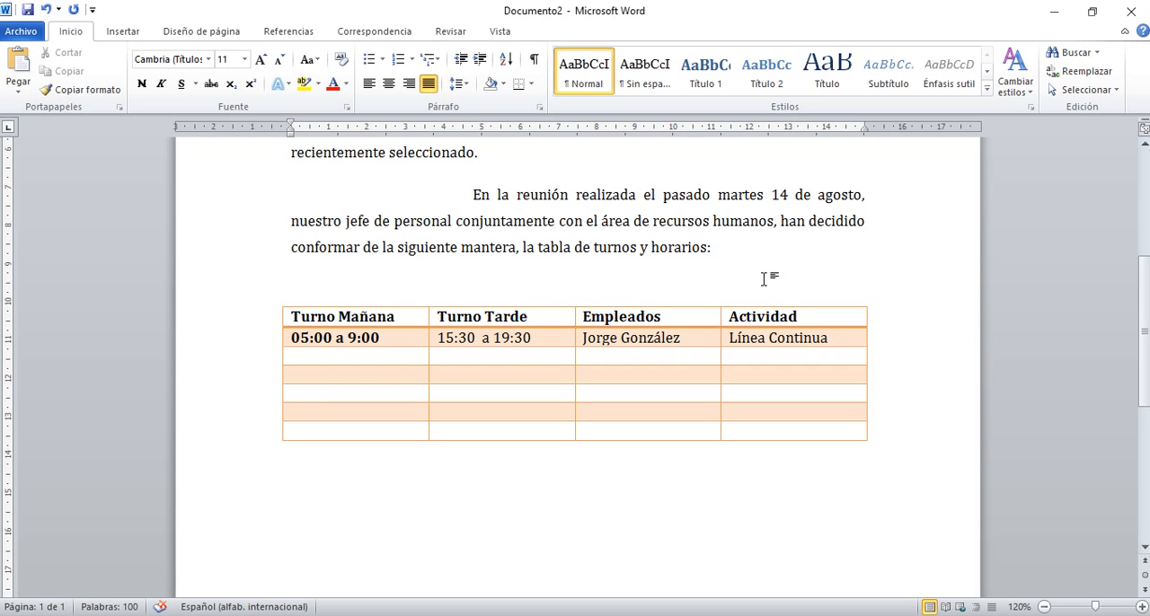
pyautogui.press('BackSpace')
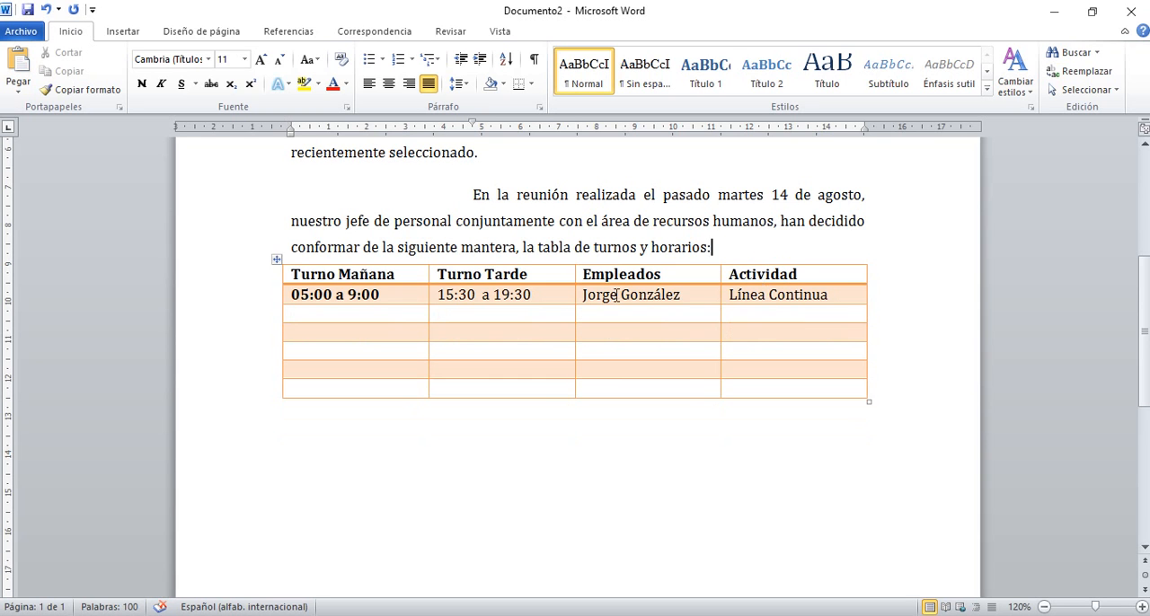
pyautogui.click(560, 432)
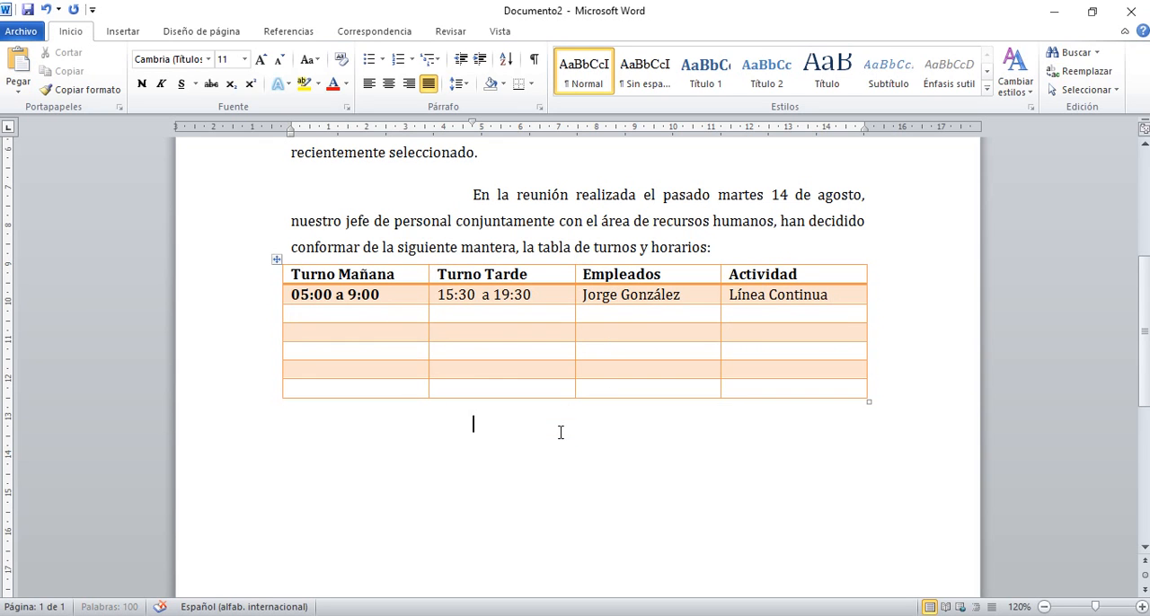